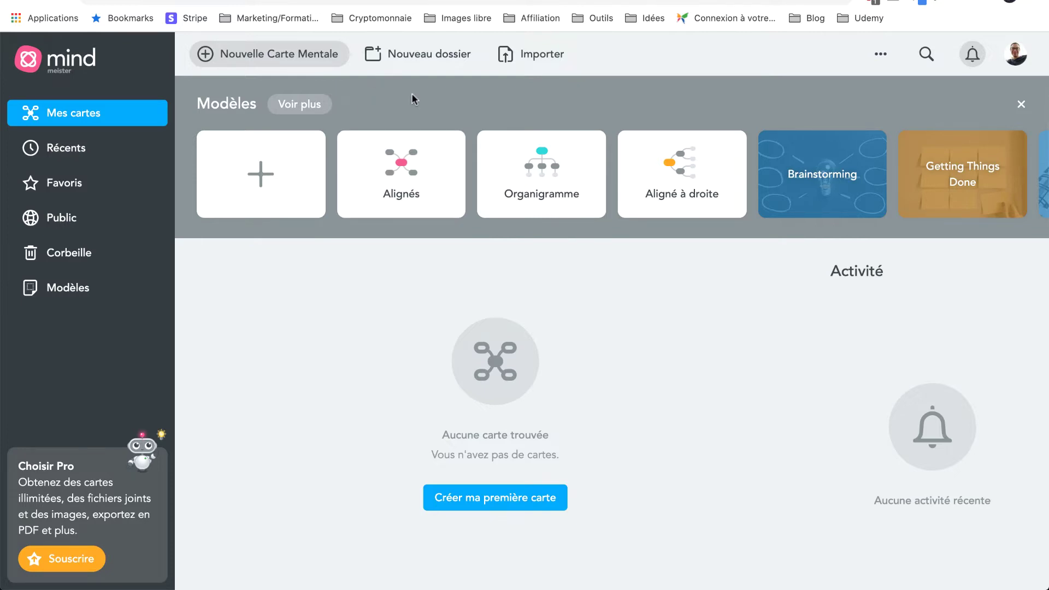
click(207, 1)
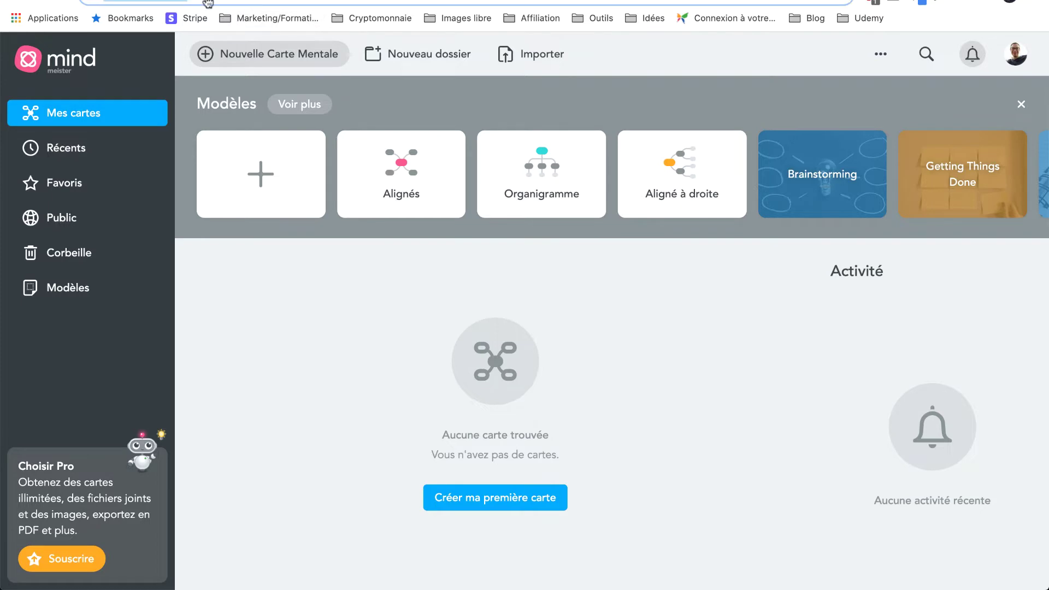
click(320, 307)
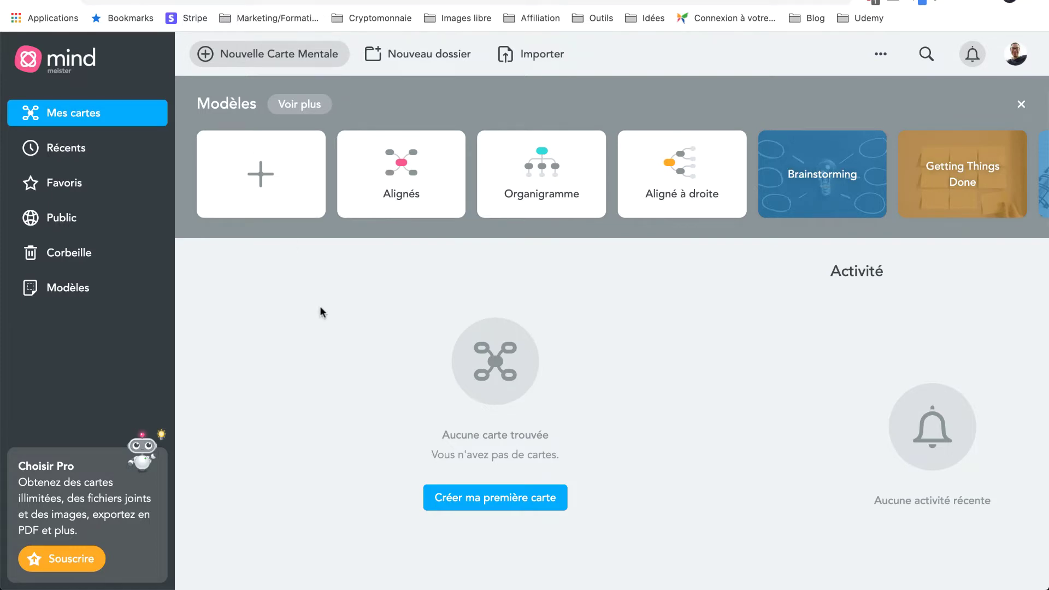
click(68, 556)
- Create a new blank mind map and dismiss its getting-started guide
click(261, 171)
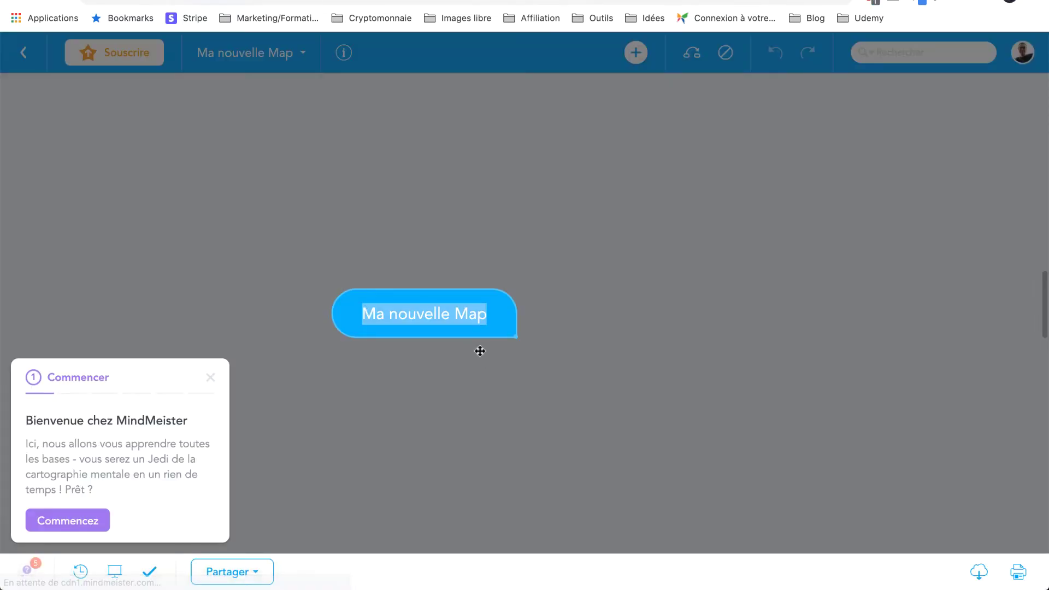
click(72, 525)
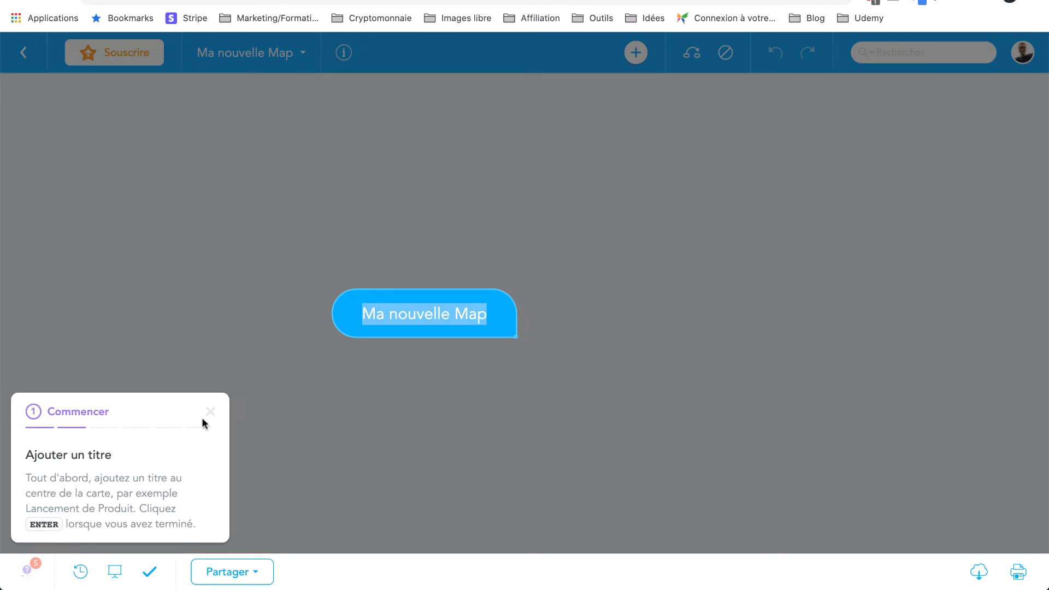
key(Return)
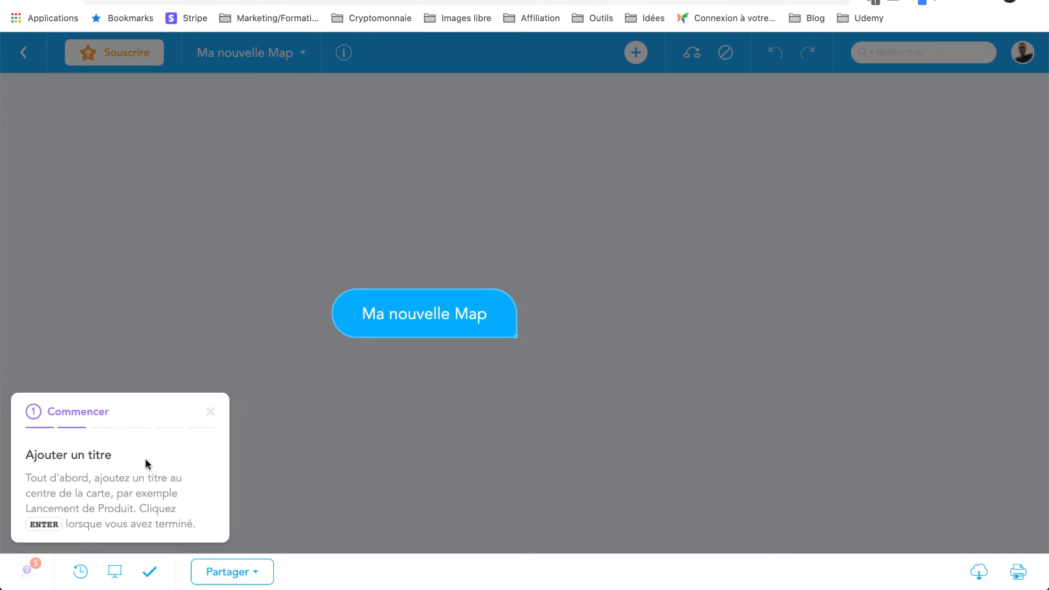
click(211, 413)
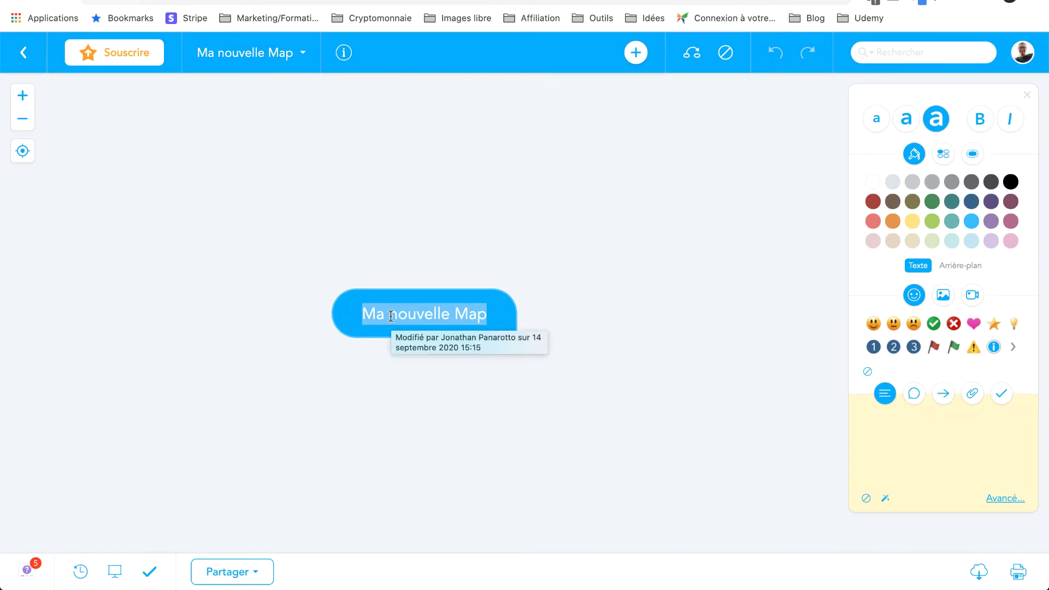
- Title the central topic "Le titre" and branch the topics "Point 1" and "Point 2" from it
text(Le titre)
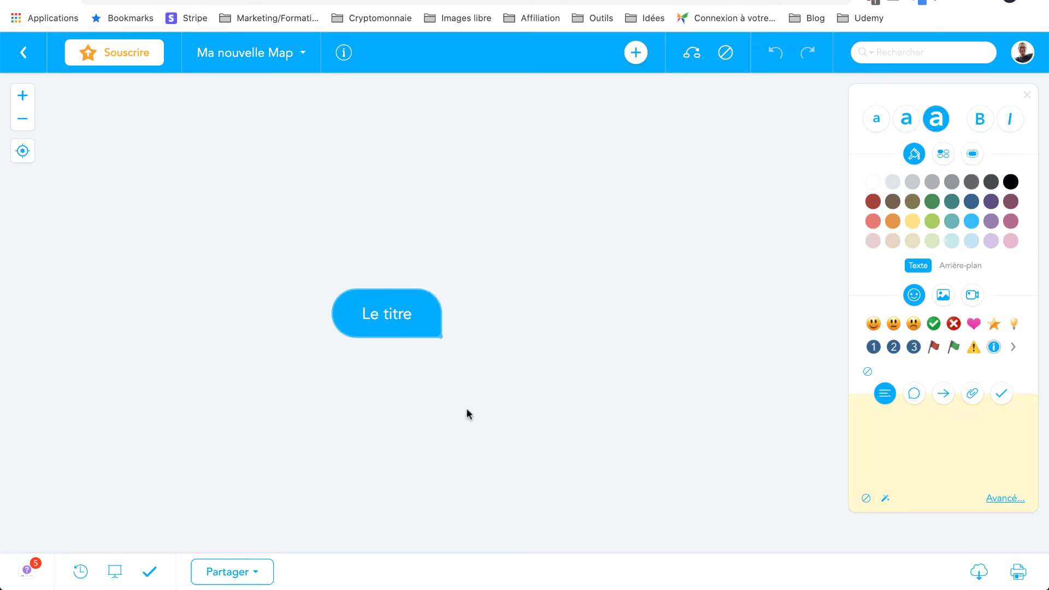
key(Return)
click(463, 322)
key(Tab)
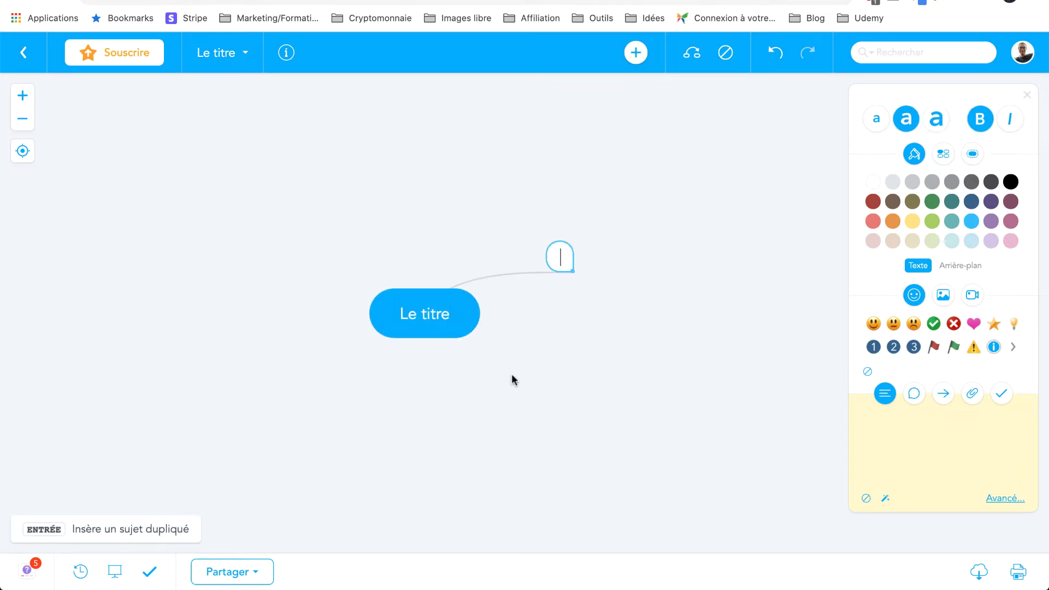
text(Point 1)
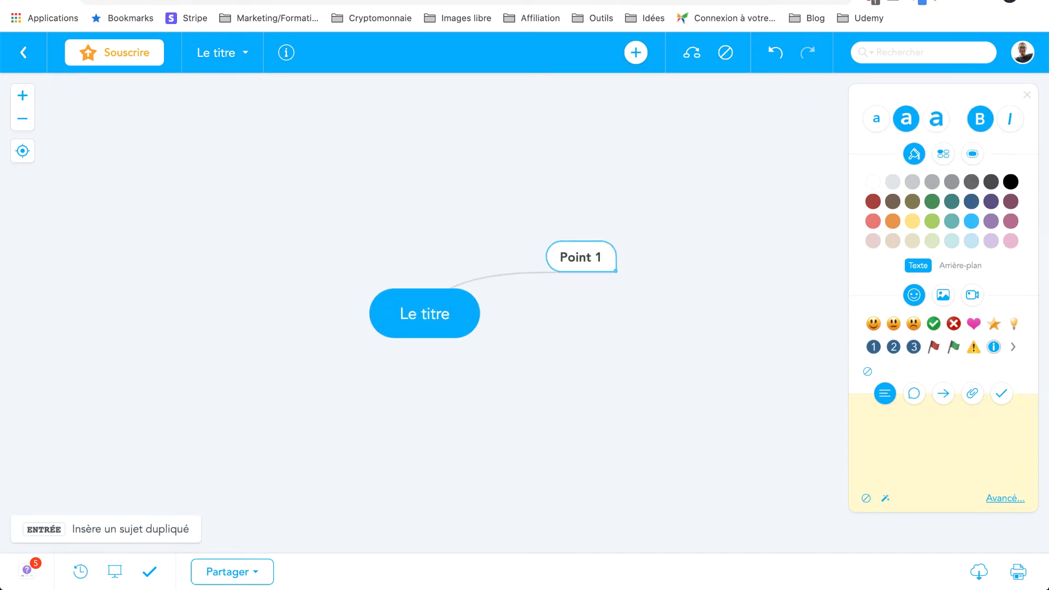
key(Return)
text(Point 2)
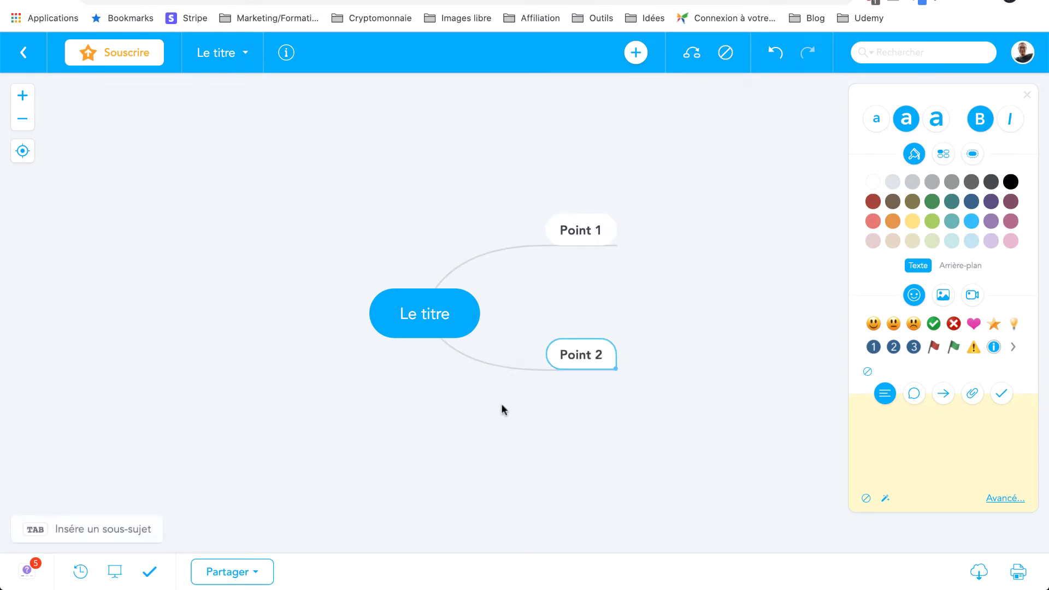
- Add the subtopics "Idée 1" and "Idée 2" under Point 1
click(578, 231)
key(Tab)
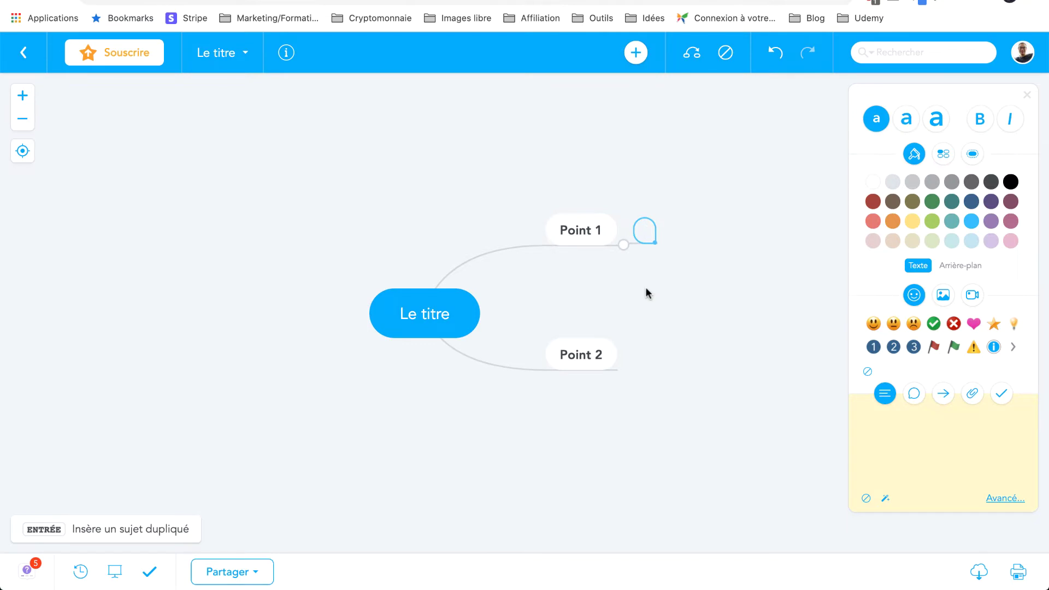
text(Idée 1)
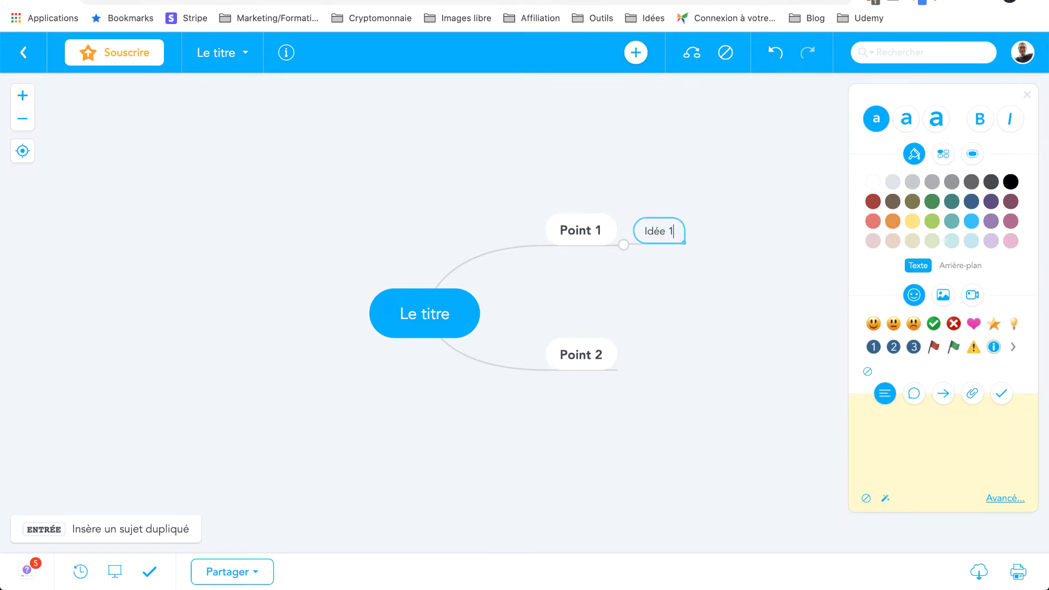
key(Return)
text(Idée)
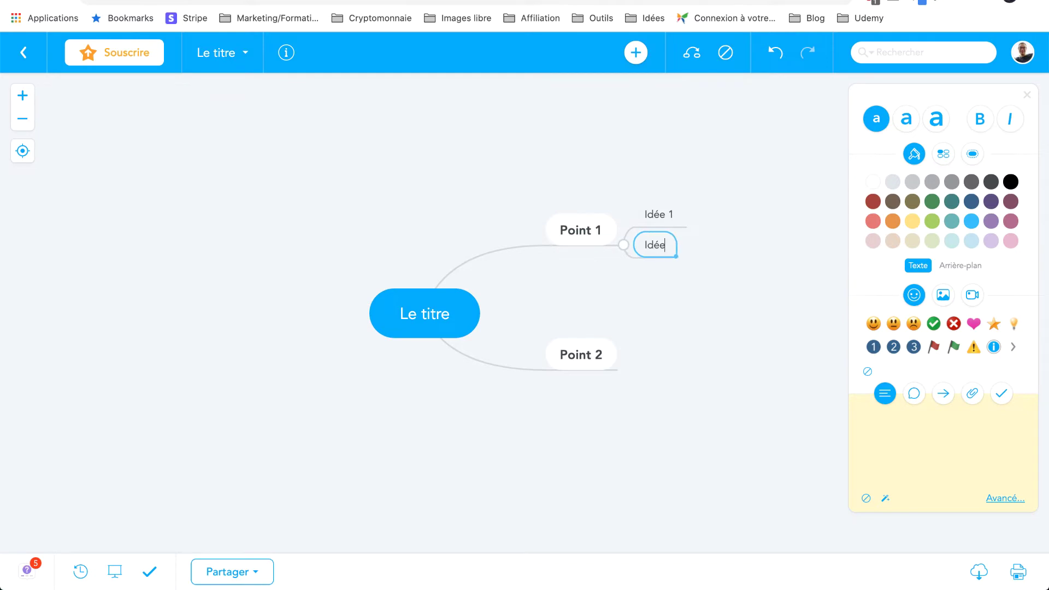
text( 2)
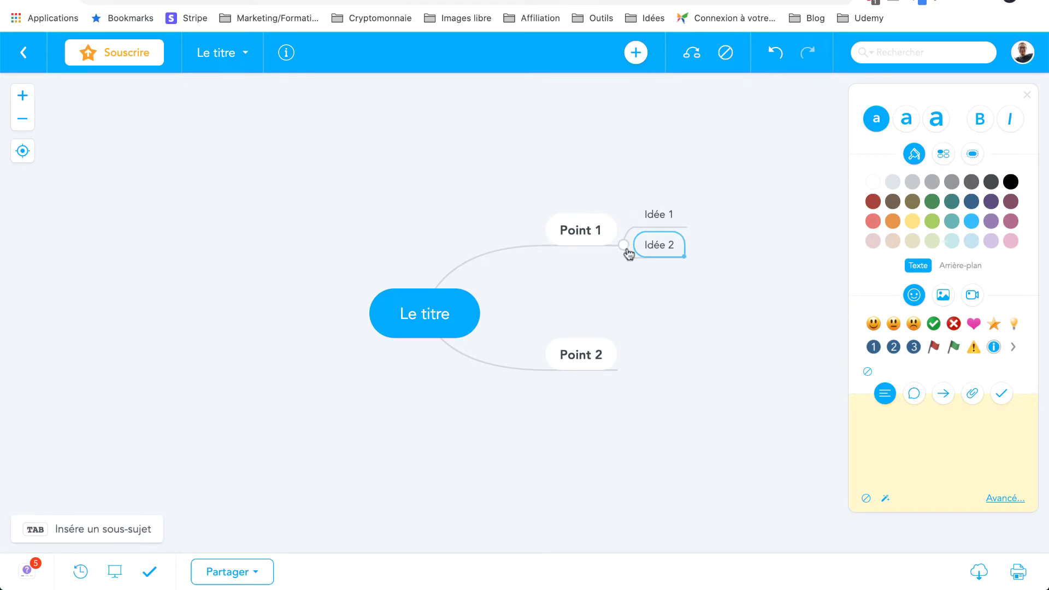
- Try moving both points above the central topic, with Point 1 to the left of Point 2
drag(585, 228, 235, 180)
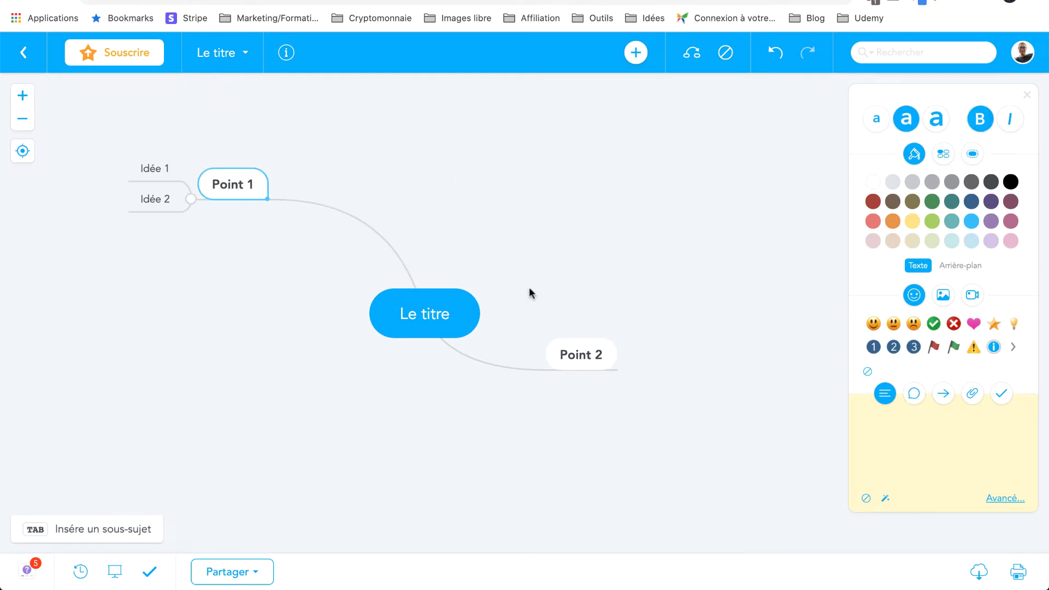
drag(573, 351, 514, 150)
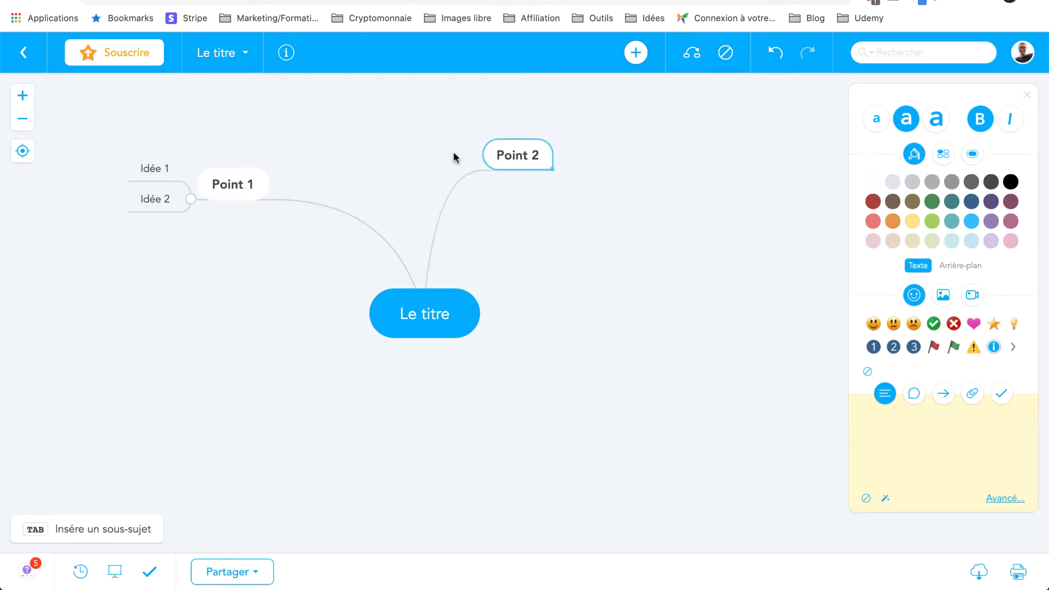
drag(229, 184, 419, 114)
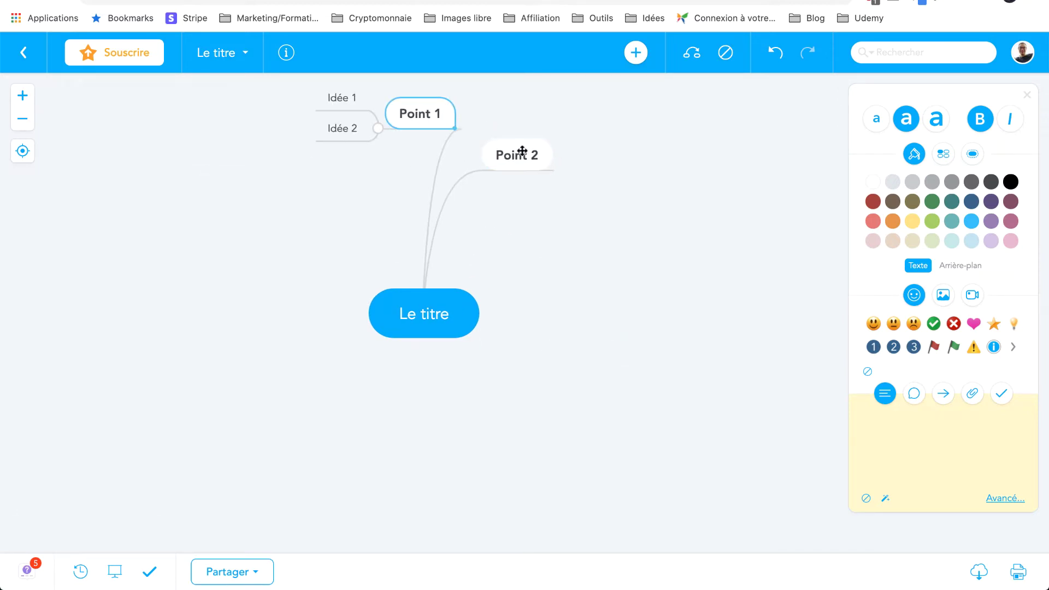
- Place Point 1 to the upper right of the central topic and Point 2 beneath Point 1
drag(522, 151, 549, 300)
drag(459, 113, 583, 159)
drag(550, 300, 567, 253)
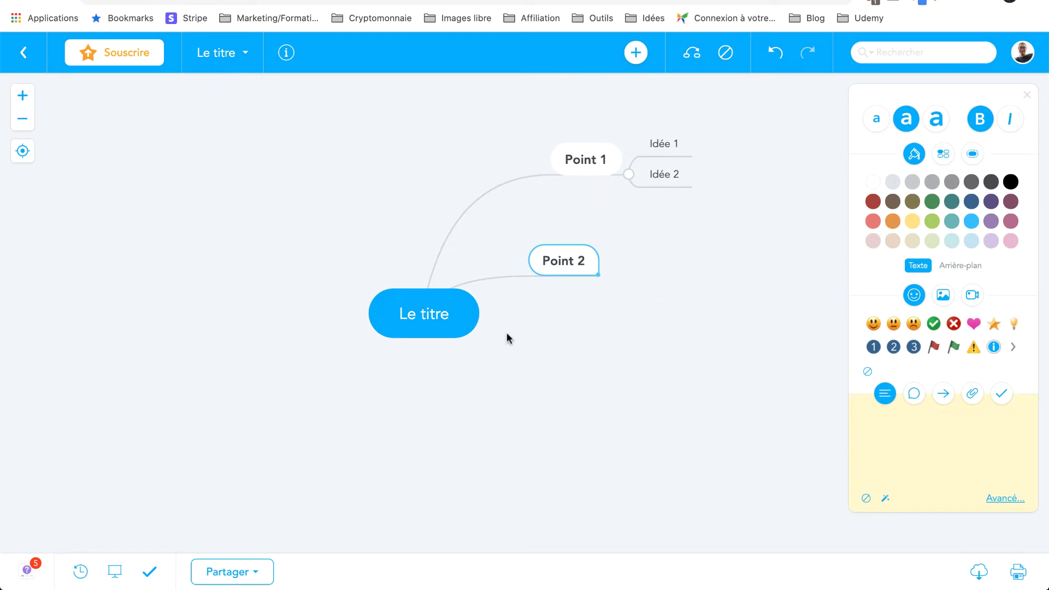
- Try the large and small text sizes on Point 1 and set it back to medium
click(588, 150)
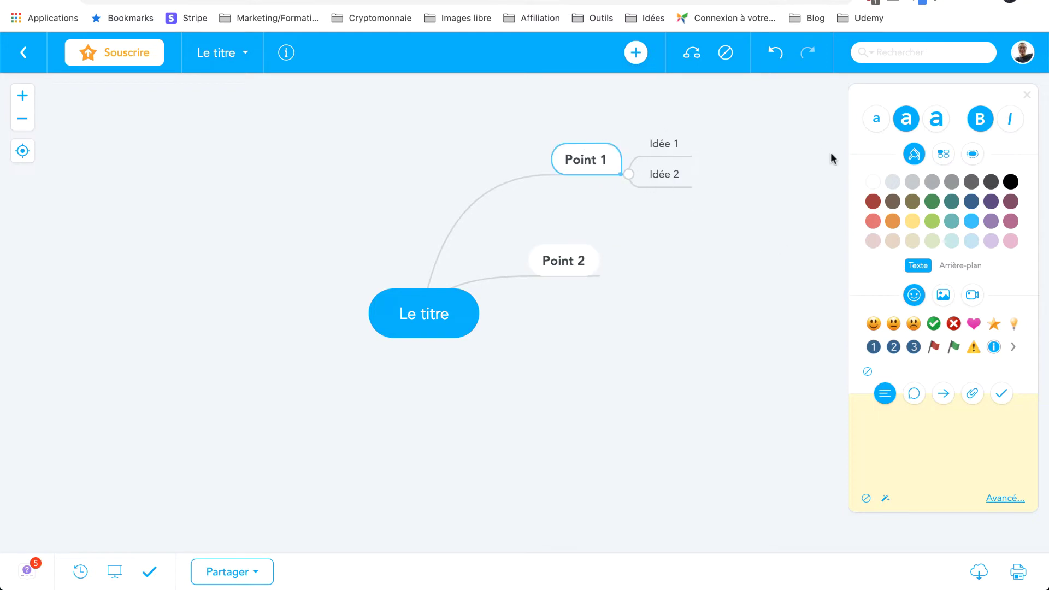
click(936, 119)
click(876, 118)
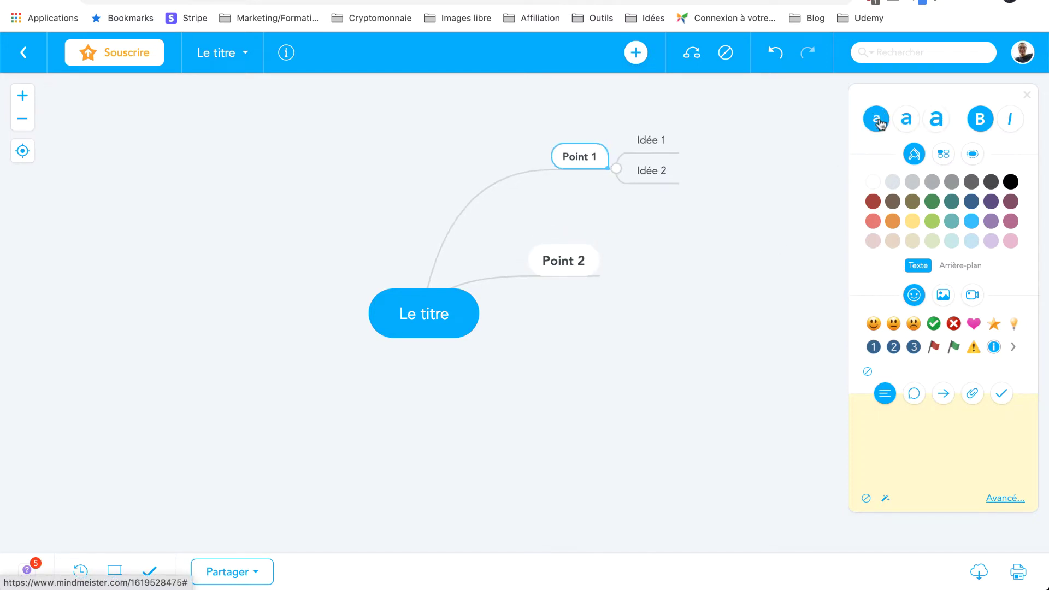
click(905, 118)
click(935, 118)
click(907, 120)
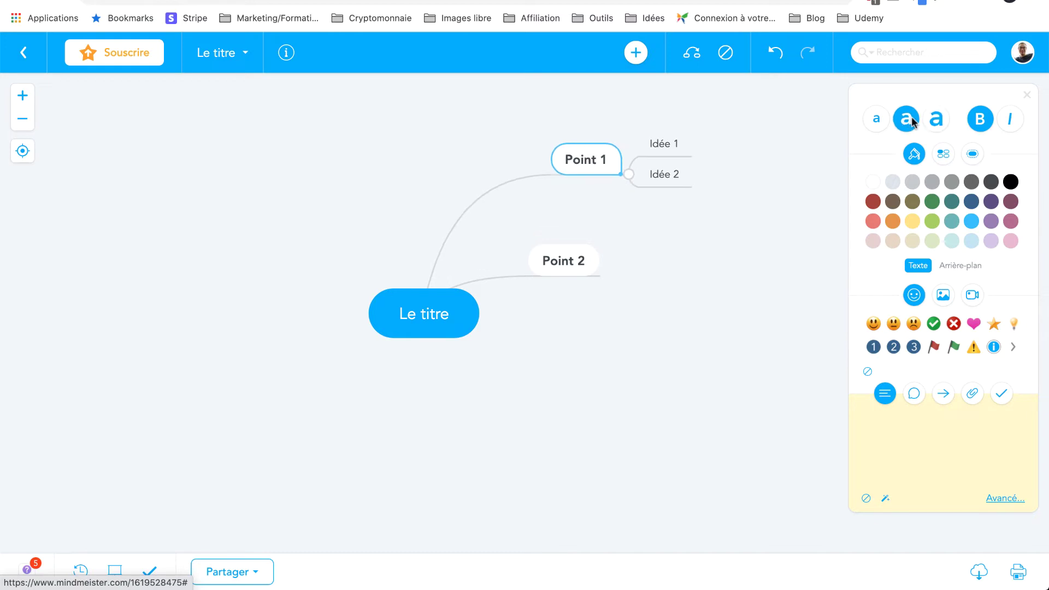
- Try italic and non-bold text on Point 1, then restore its bold, upright formatting
click(1008, 119)
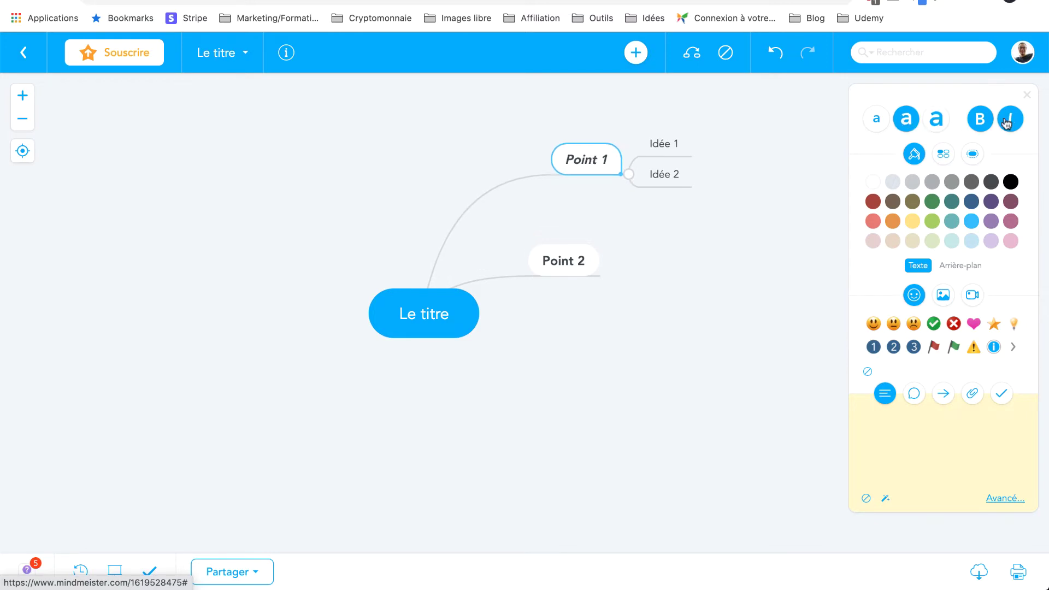
click(977, 121)
click(1010, 120)
click(979, 120)
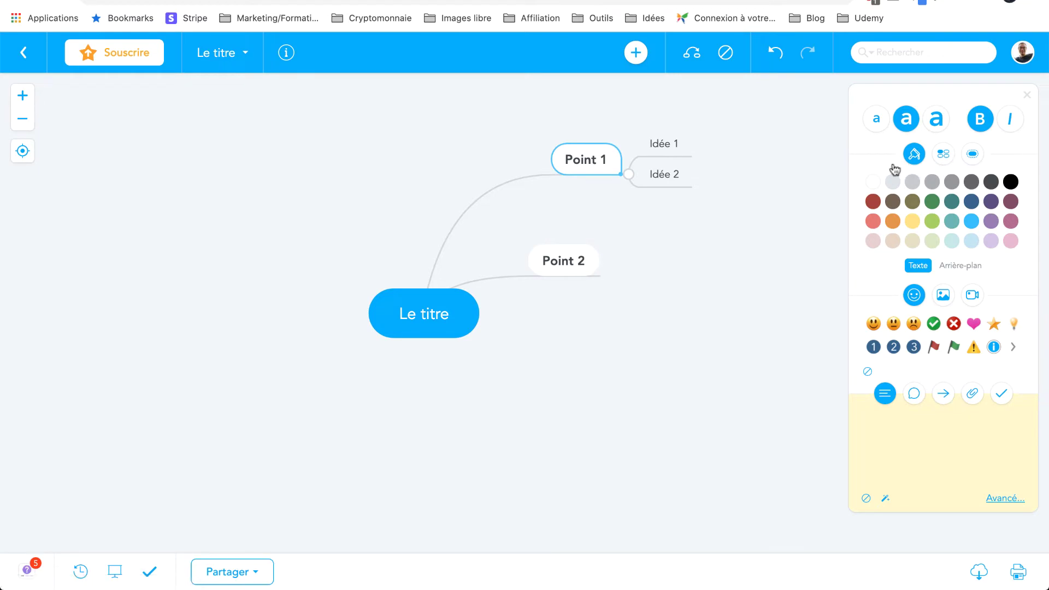
- Try dark red, light blue and orange as the text colour of Point 1
click(874, 201)
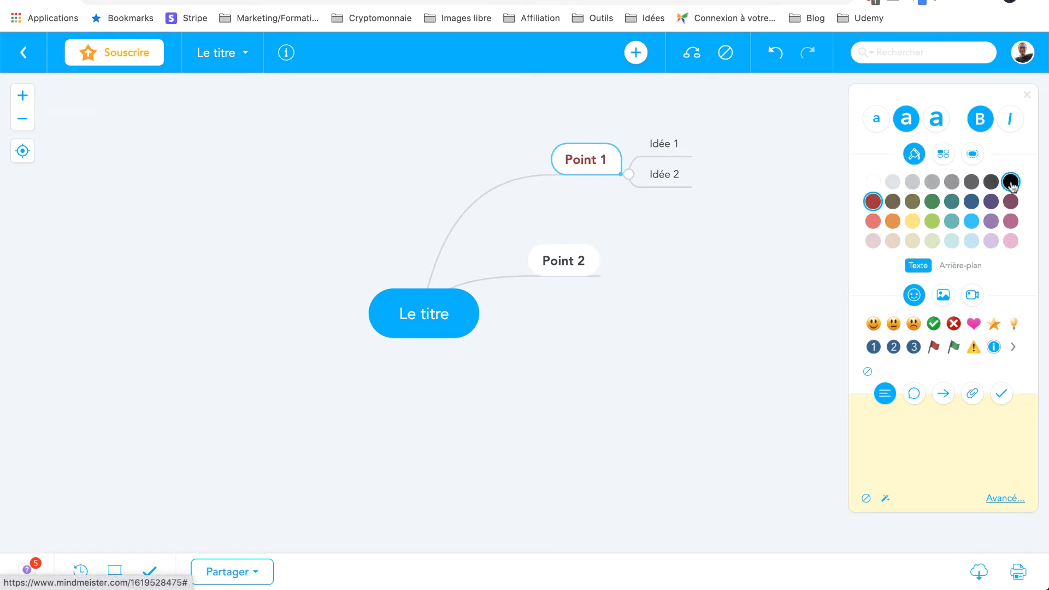
click(971, 221)
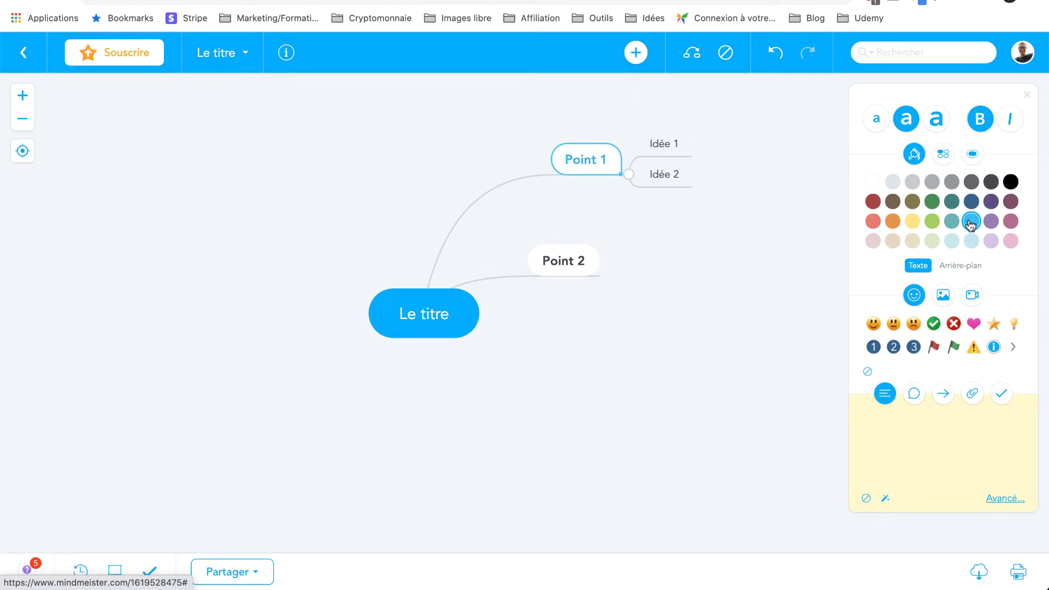
click(892, 223)
- Try each preset topic style on Point 1 in turn, ending with the yellow one
click(942, 155)
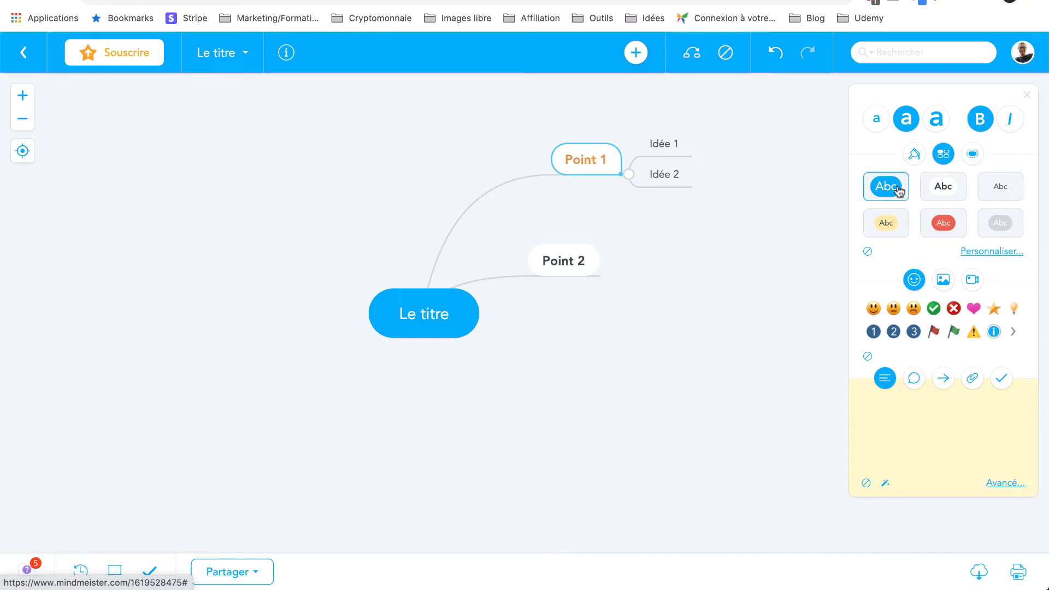
click(886, 187)
click(932, 190)
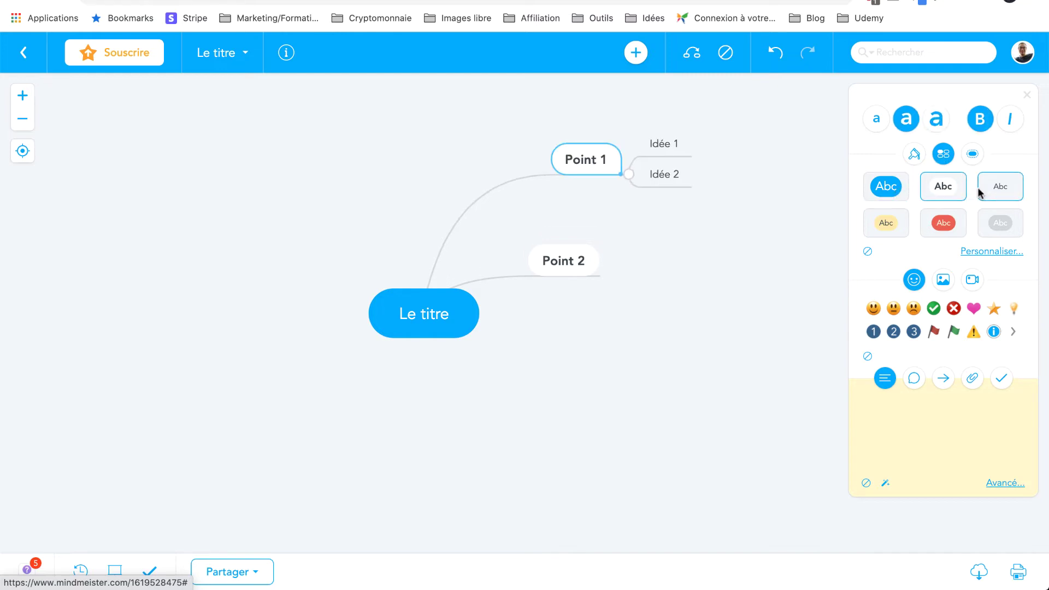
click(1000, 193)
click(1000, 222)
click(950, 225)
click(895, 233)
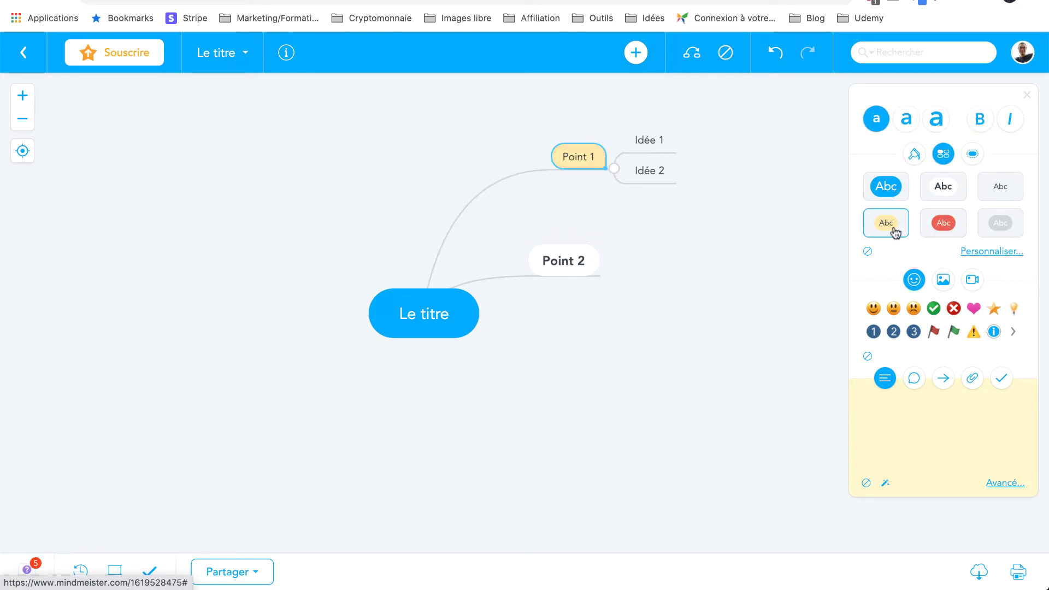
- Open and accept the topic format settings unchanged, then reapply the white bold preset style to Point 1
click(982, 255)
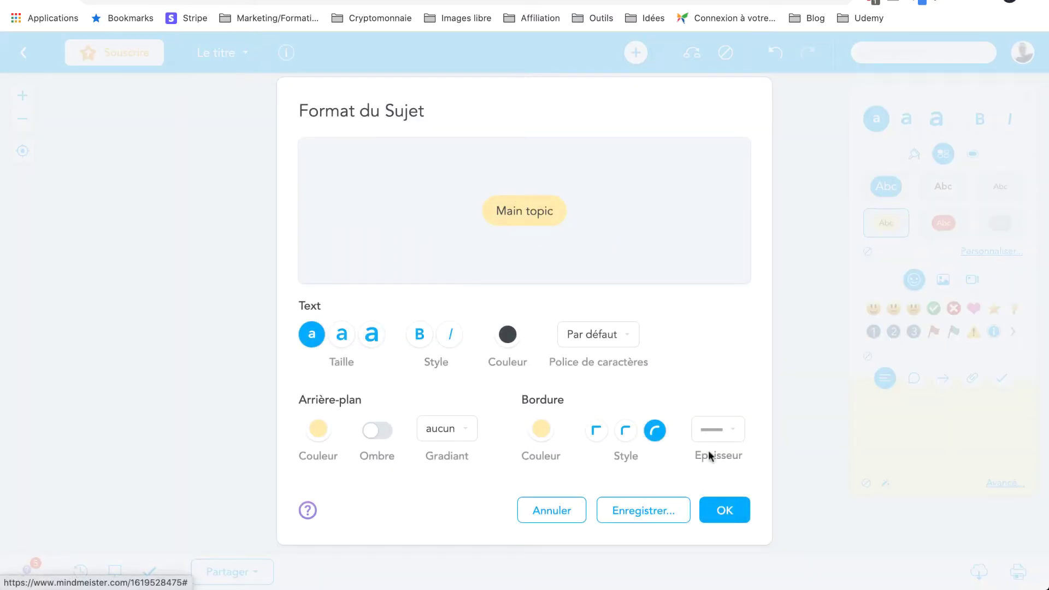
click(733, 513)
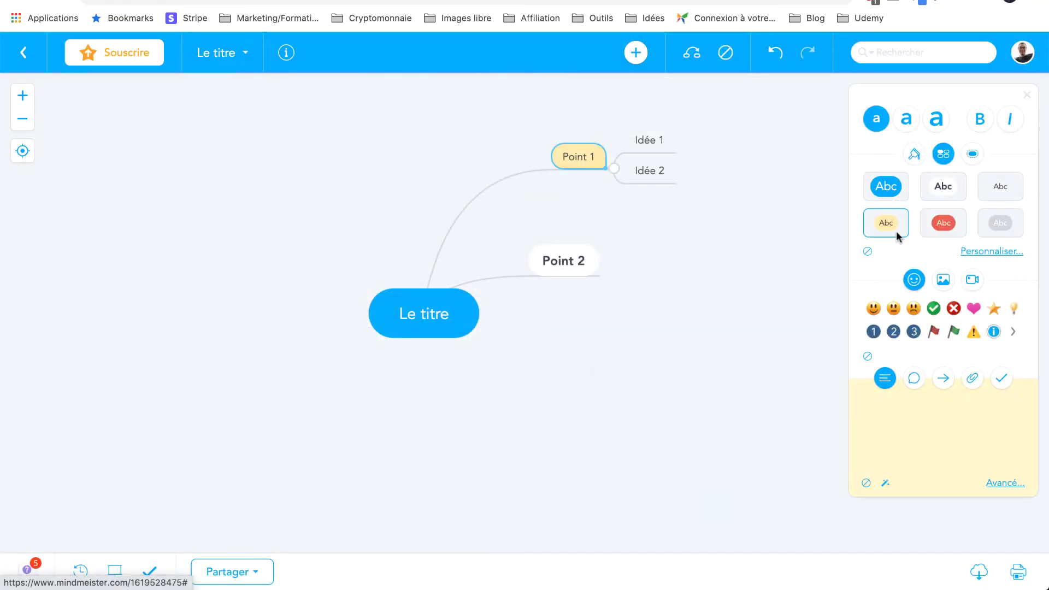
click(889, 194)
click(953, 195)
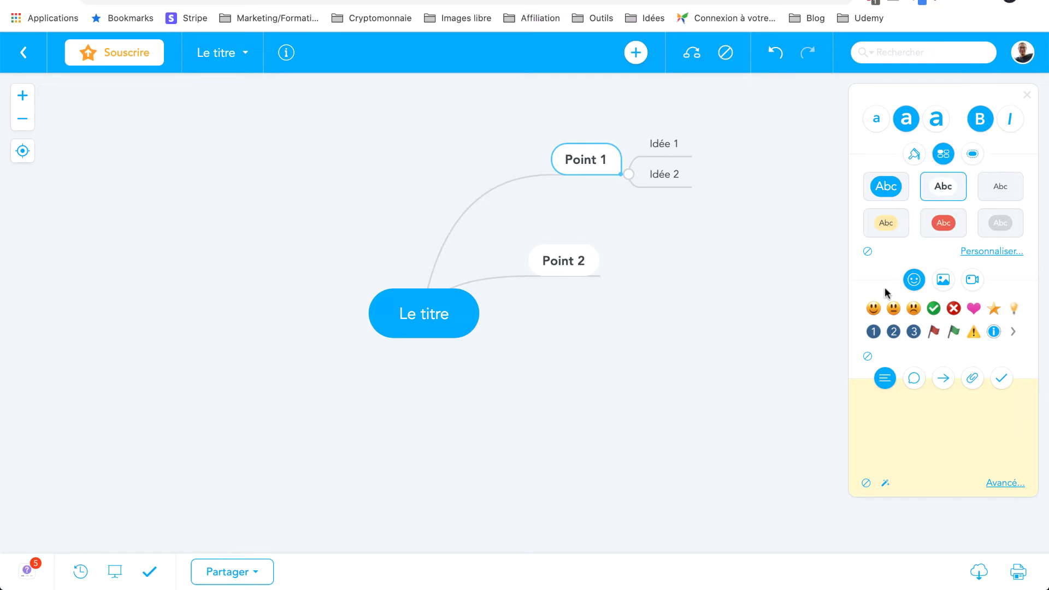
- Try the blue, red, yellow, grey and green boundary styles around the Point 1 branch, then remove the boundary
click(972, 154)
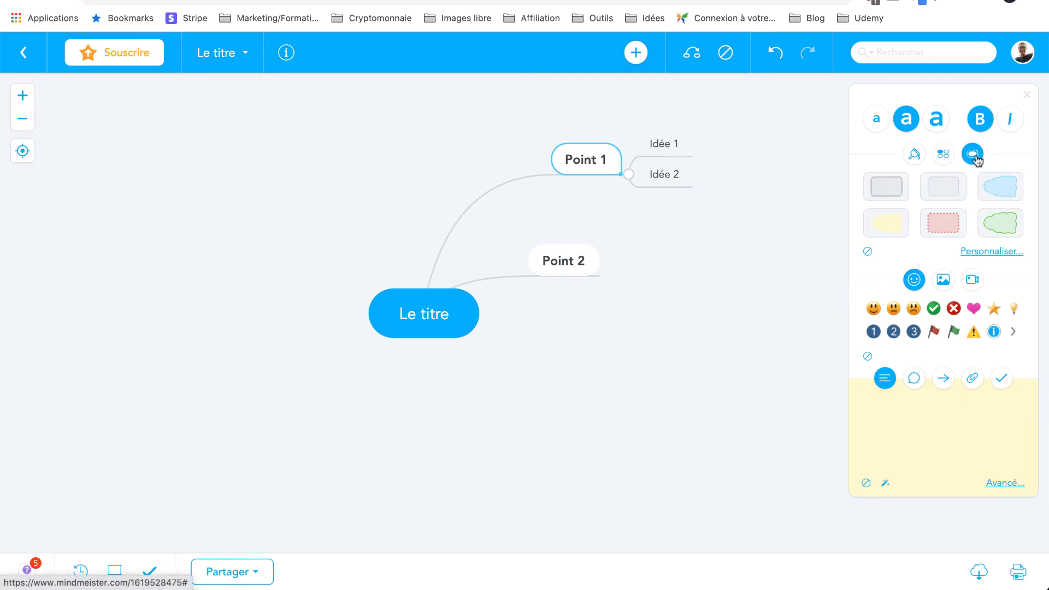
click(988, 193)
click(943, 222)
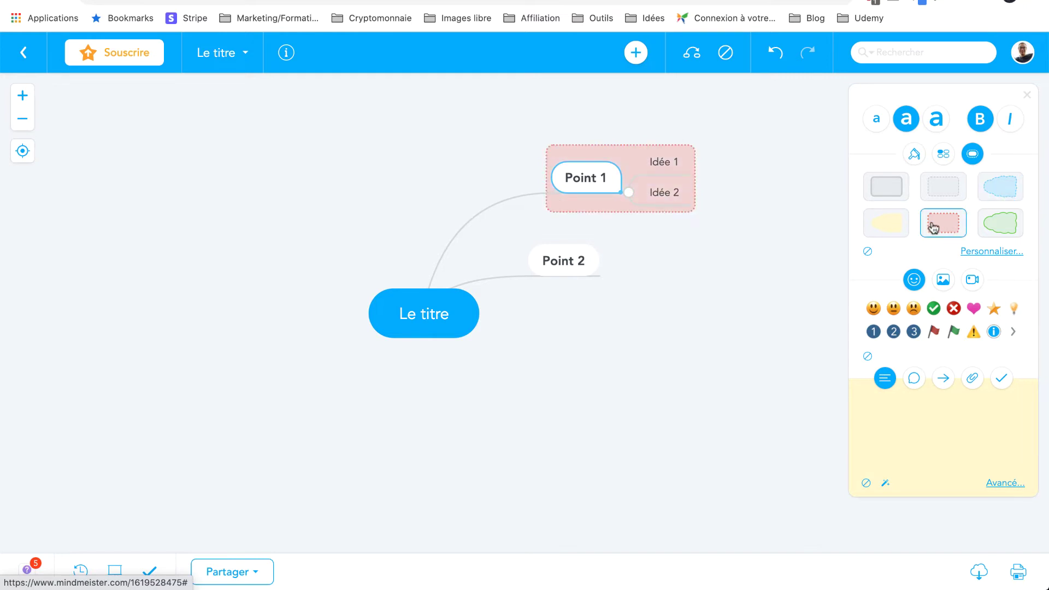
click(890, 224)
click(895, 188)
click(943, 186)
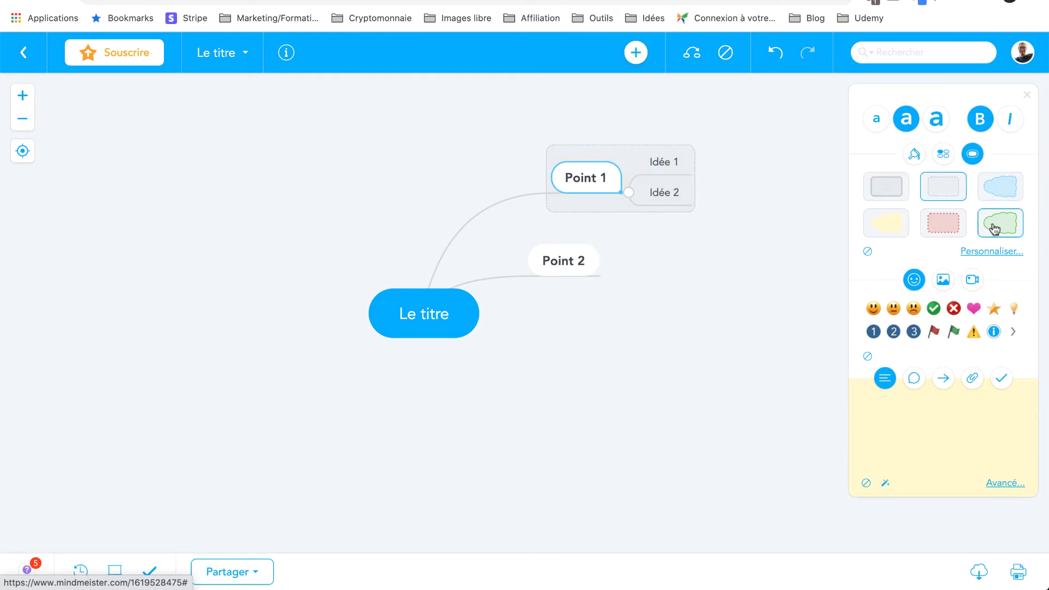
click(1000, 224)
click(869, 252)
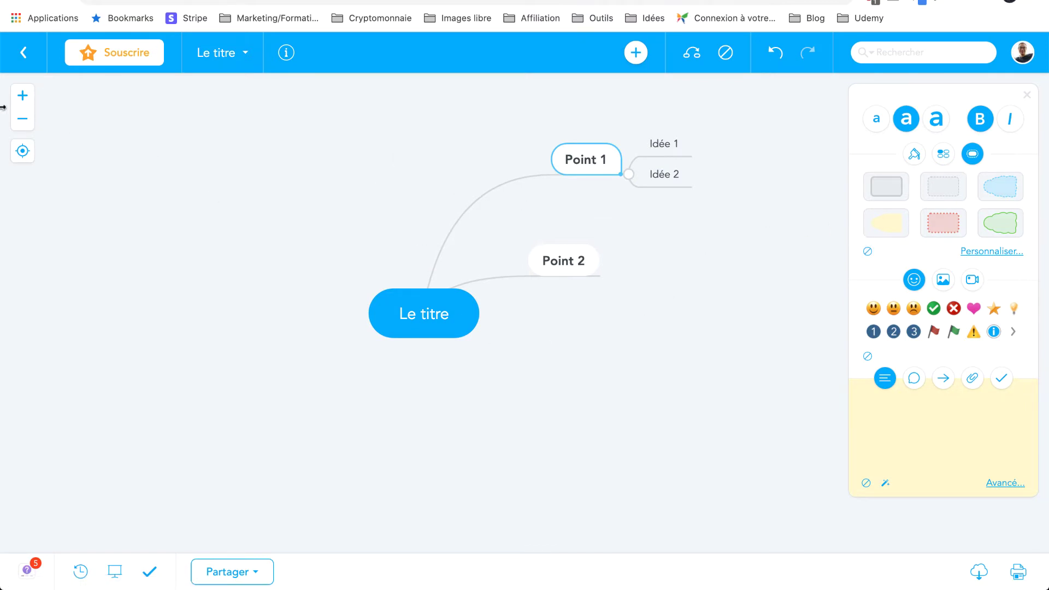
- Draw a connection arrow from the topic Point 1 to the topic Point 2
click(23, 119)
click(24, 118)
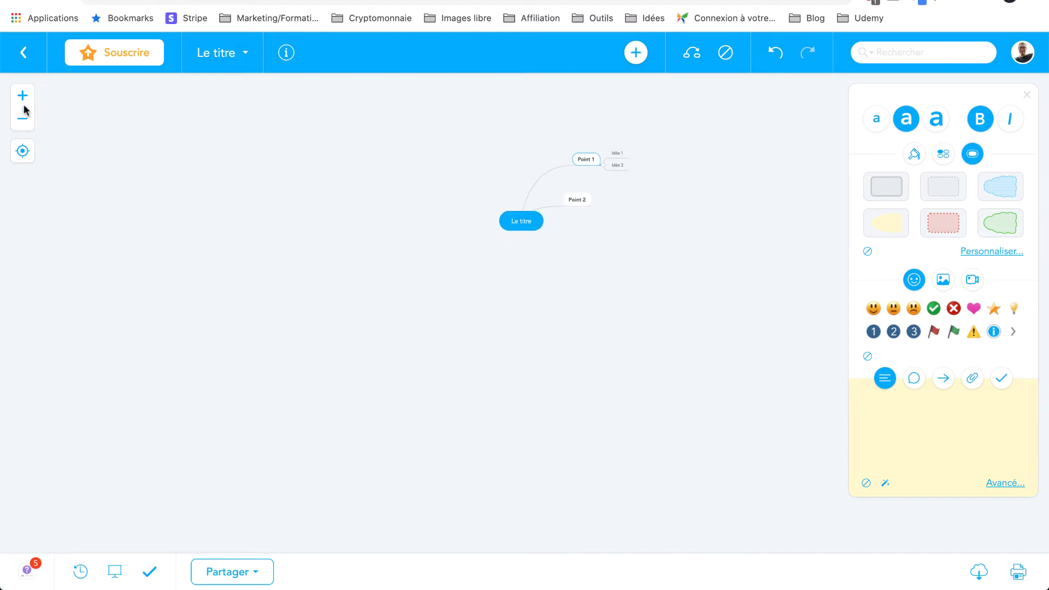
click(22, 98)
click(22, 100)
click(23, 100)
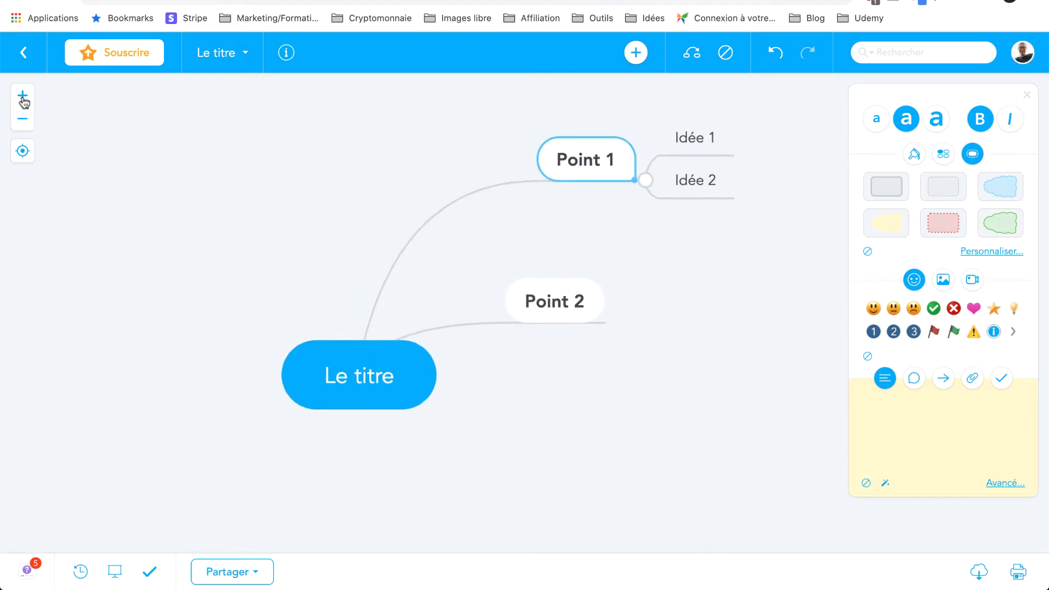
click(22, 151)
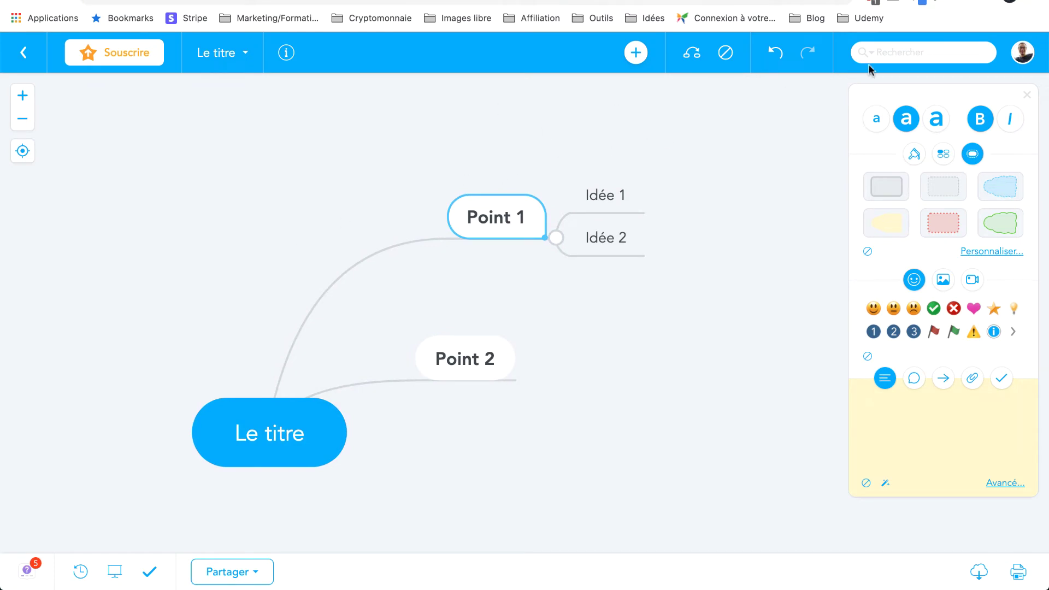
click(692, 55)
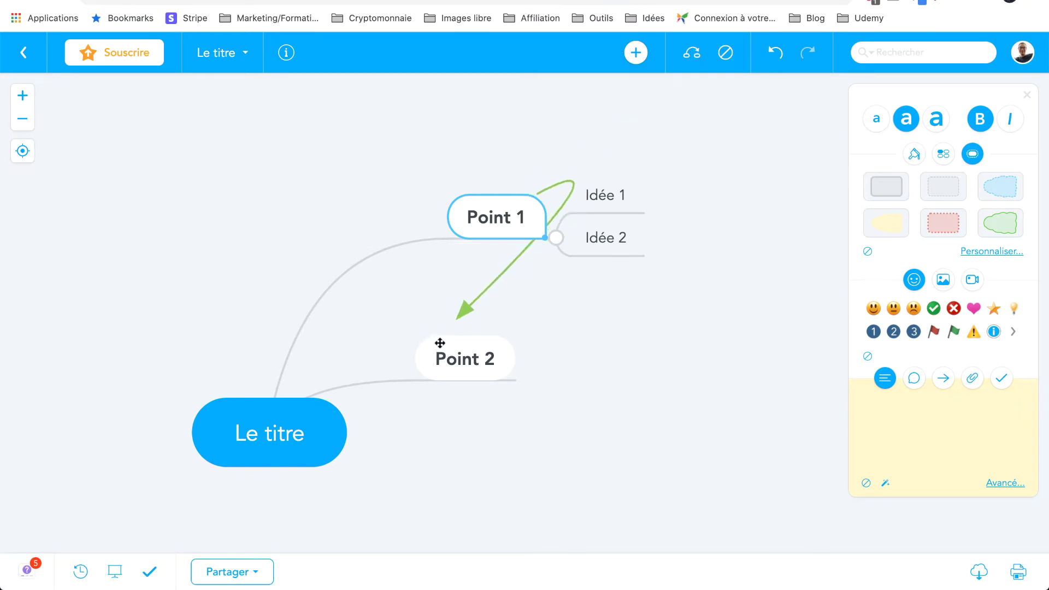
click(455, 347)
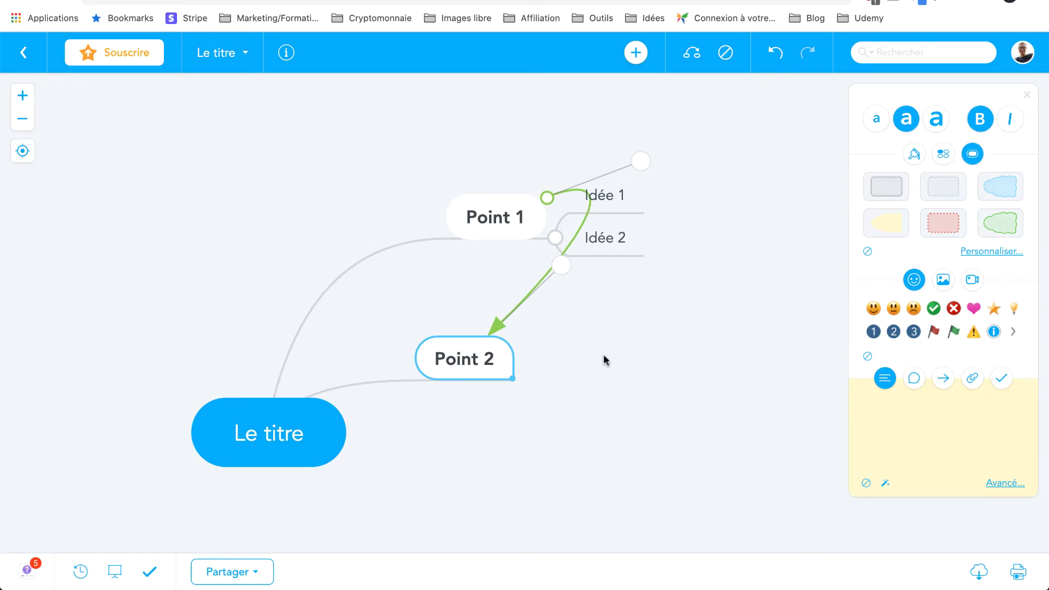
scroll(603, 359, down, 2)
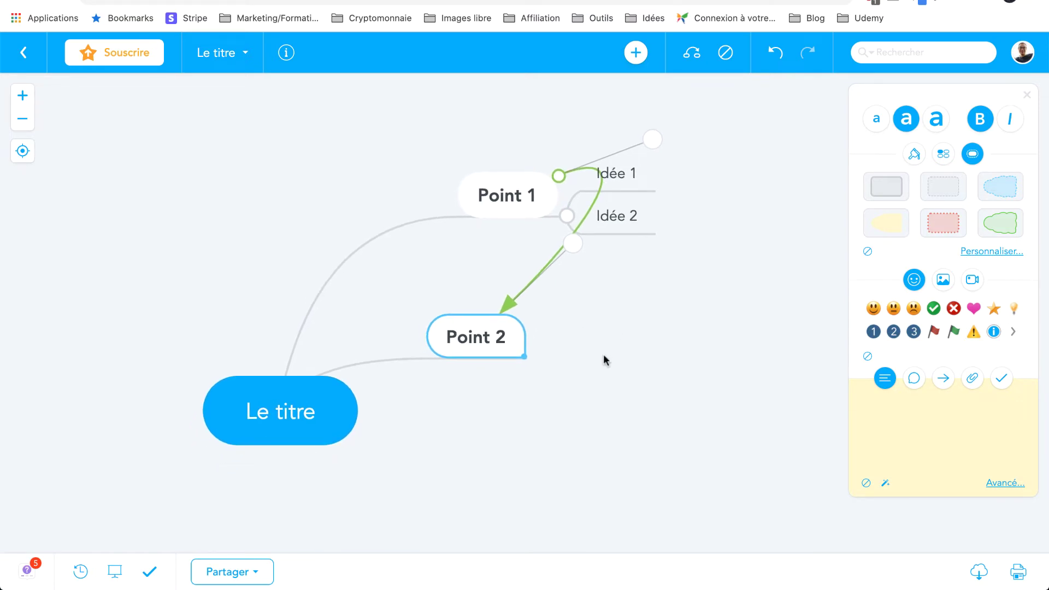
- Look at the slideshow options and the map's sharing options, closing each without changes
click(113, 574)
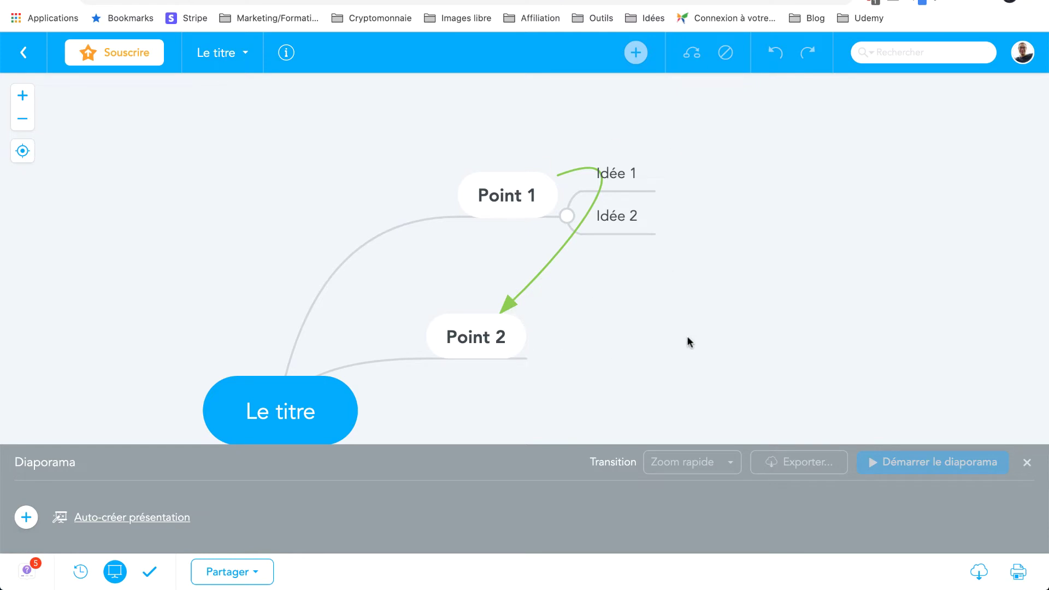
click(1026, 465)
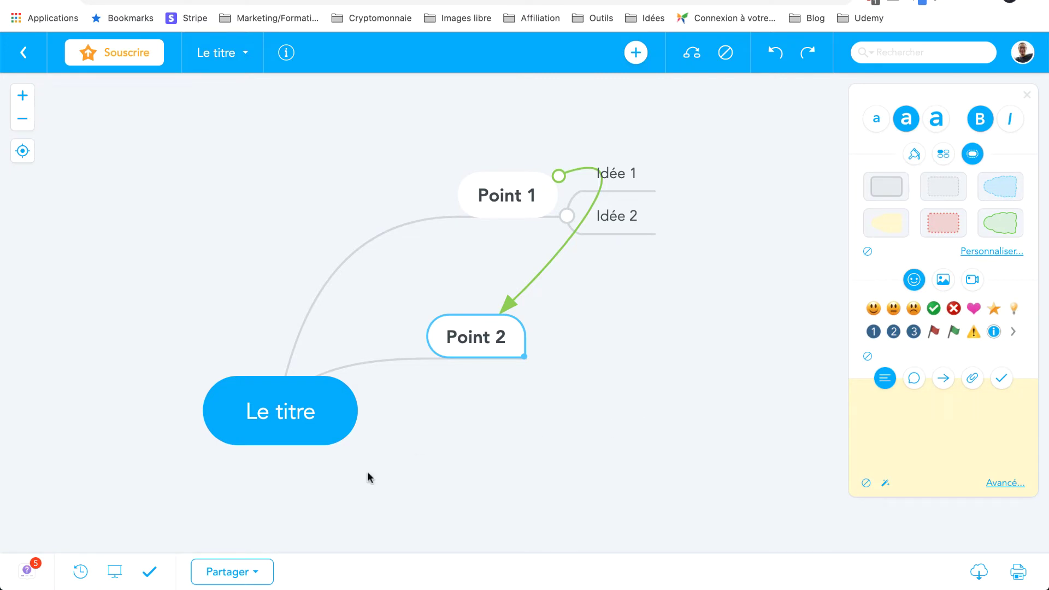
click(252, 575)
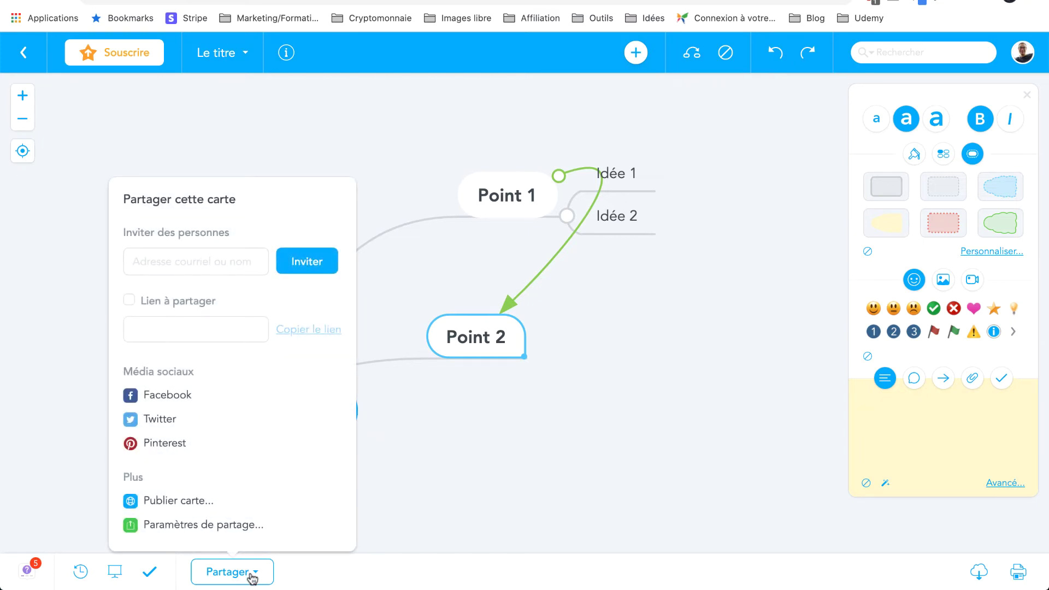
click(495, 485)
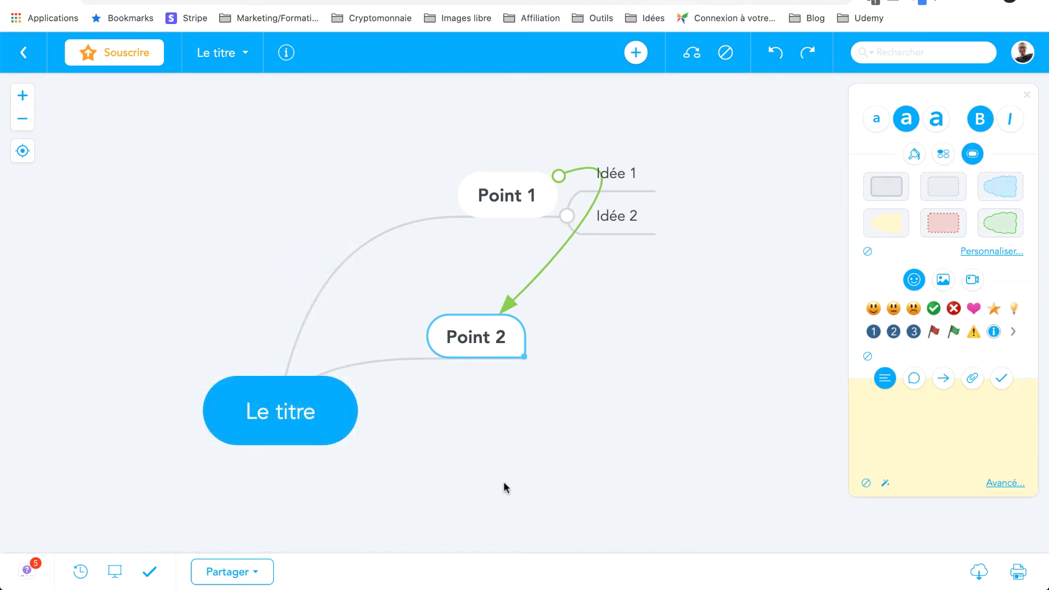
- Review the common export formats offered for the map, then cancel the export
click(980, 573)
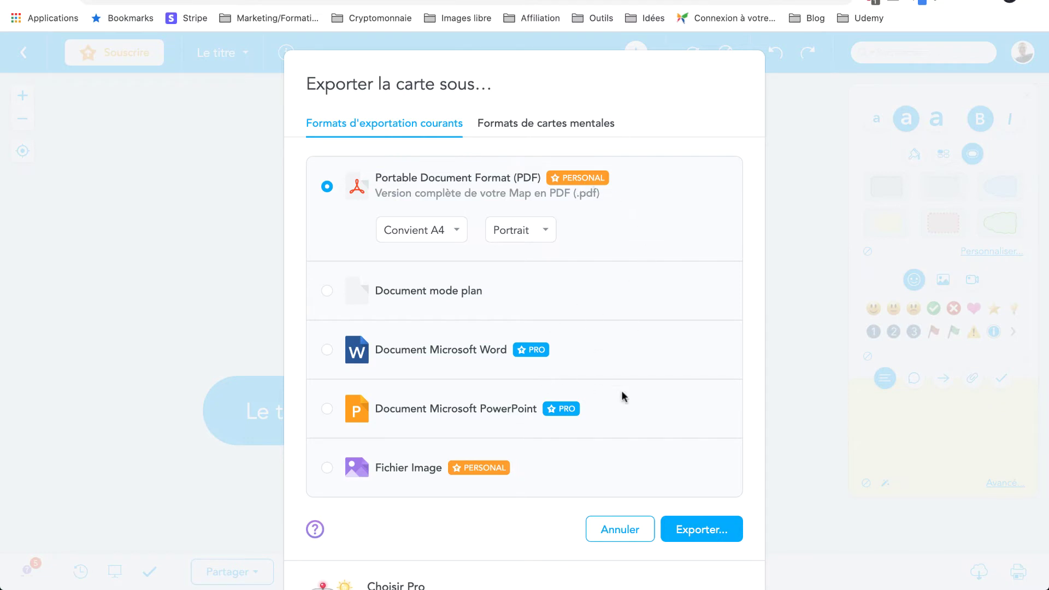
scroll(643, 440, down, 2)
scroll(643, 440, up, 2)
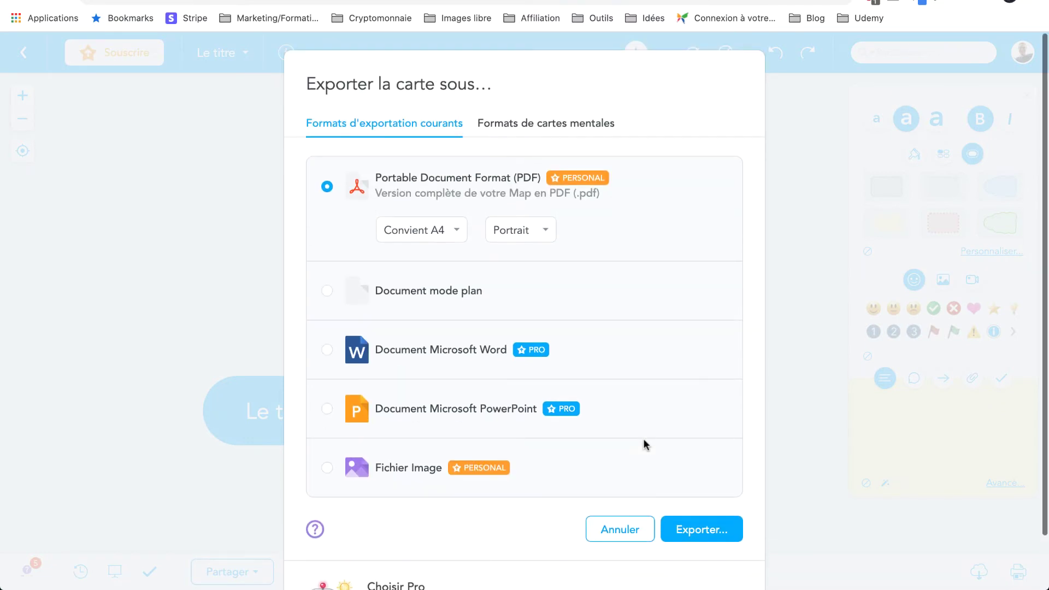
click(619, 529)
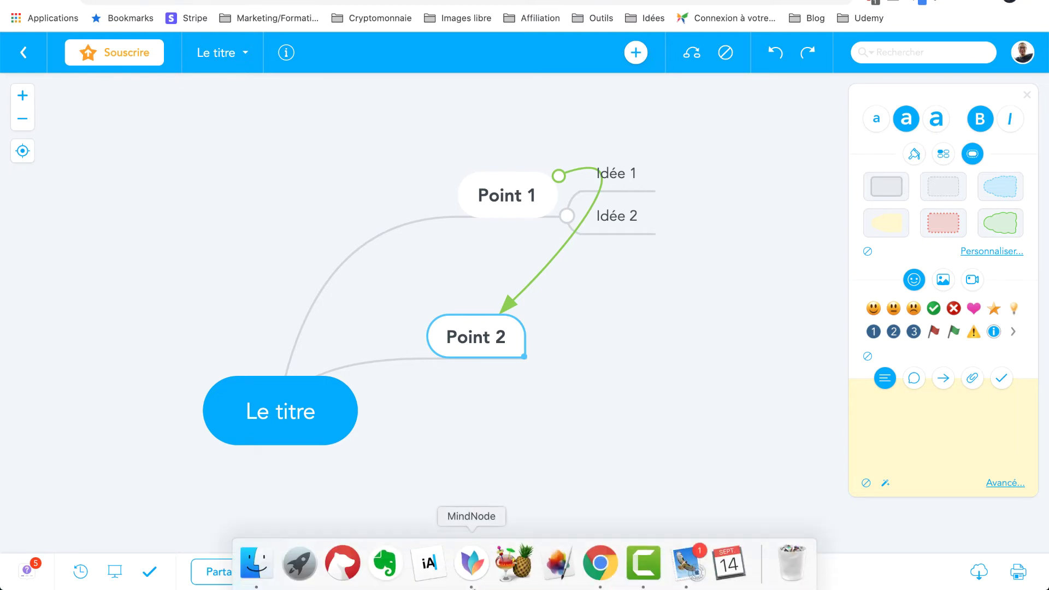
- Switch to MindNode, make its window full screen and name the central node "Le titre"
click(465, 568)
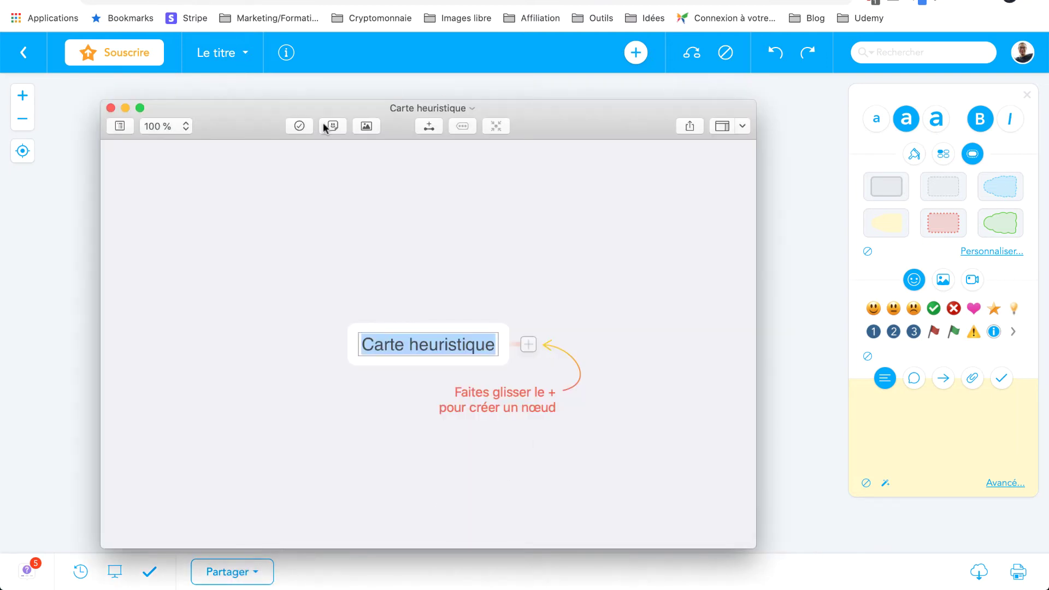
click(140, 108)
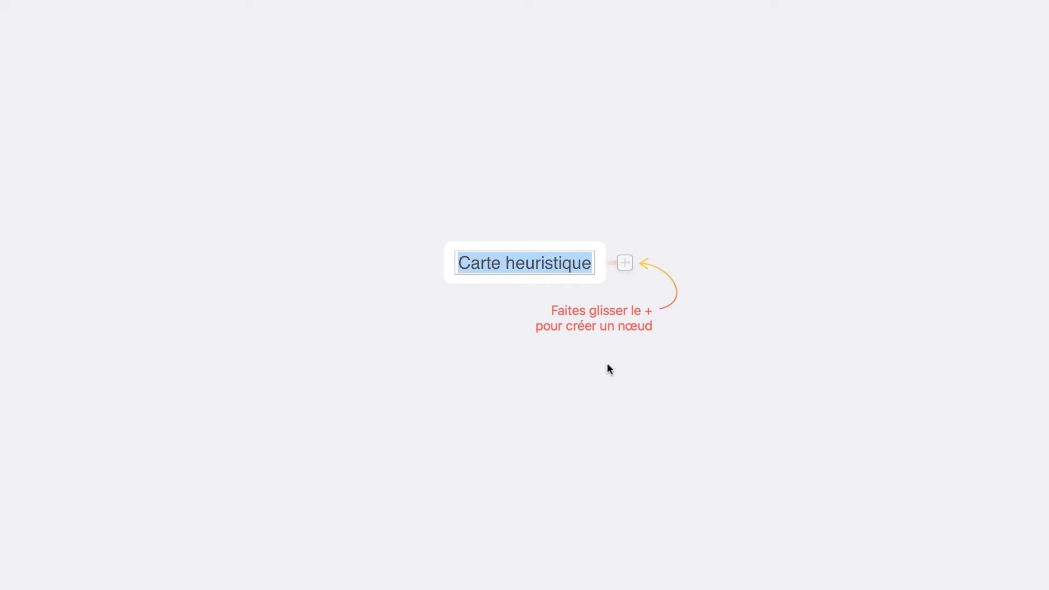
text(Le titre)
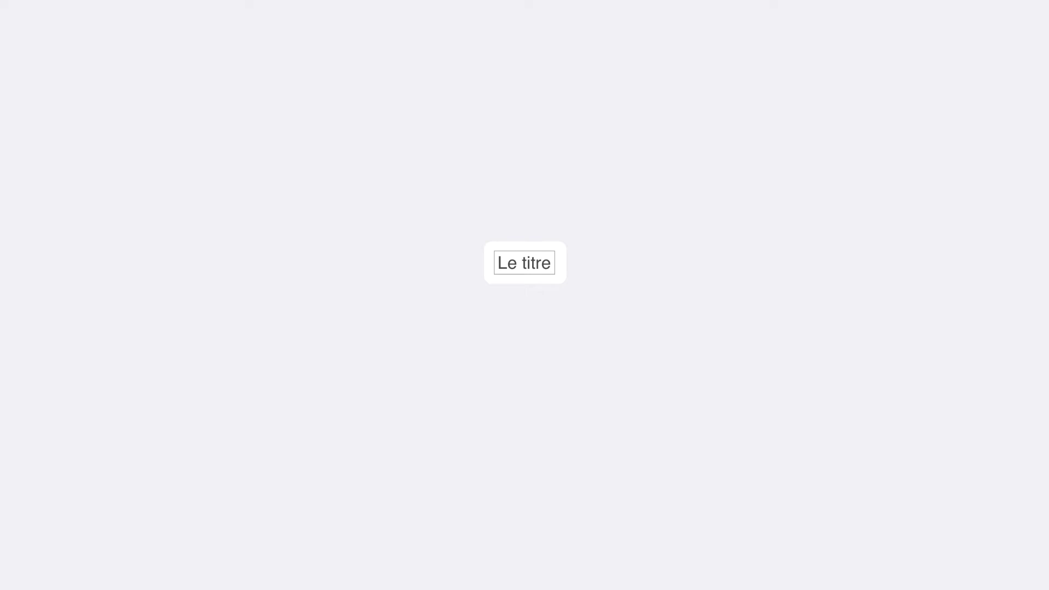
key(Return)
- Add a child node named "Idée 1" to the central node
key(Tab)
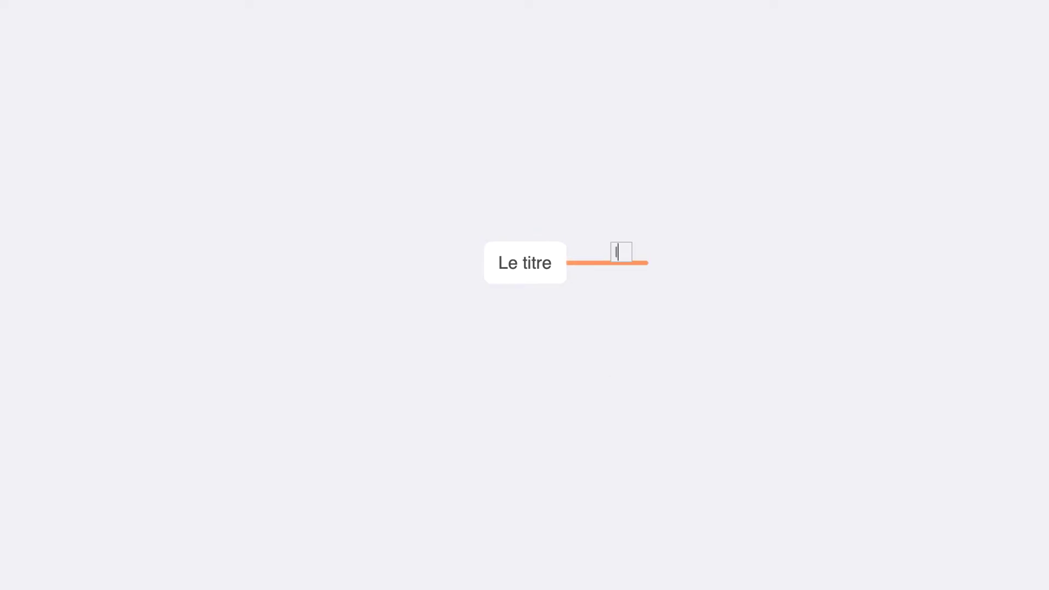
text(Idée 1)
key(Return)
- Add two child nodes under Idée 1, both named "Souspoint"
key(Tab)
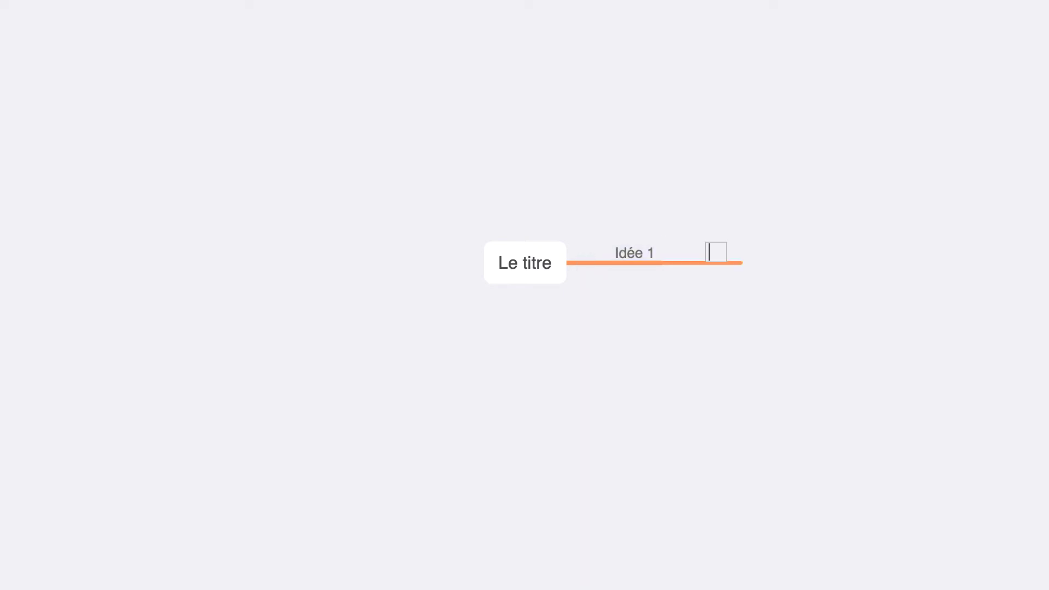
text(Souspoint)
key(Return)
key(Return)
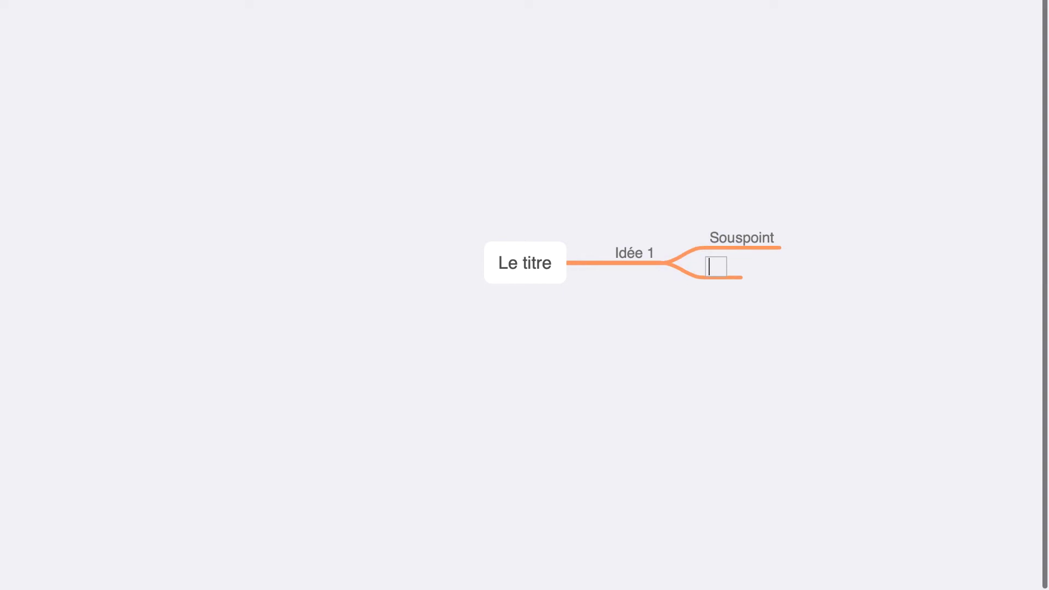
text(Souspoint)
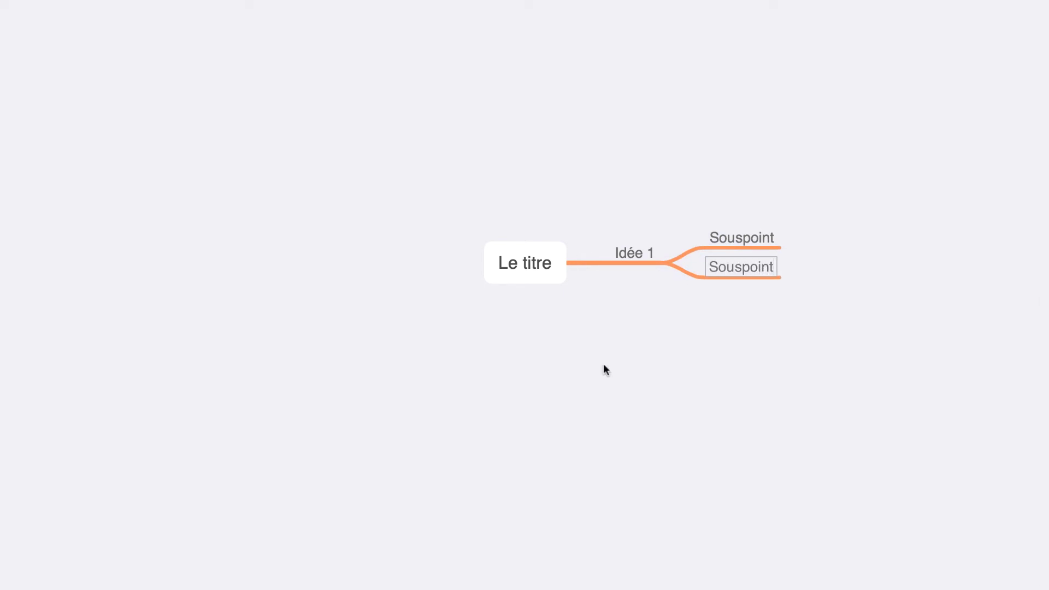
click(583, 302)
- Add a sibling node named "Idée 2" at the same level as Idée 1
click(634, 252)
key(Return)
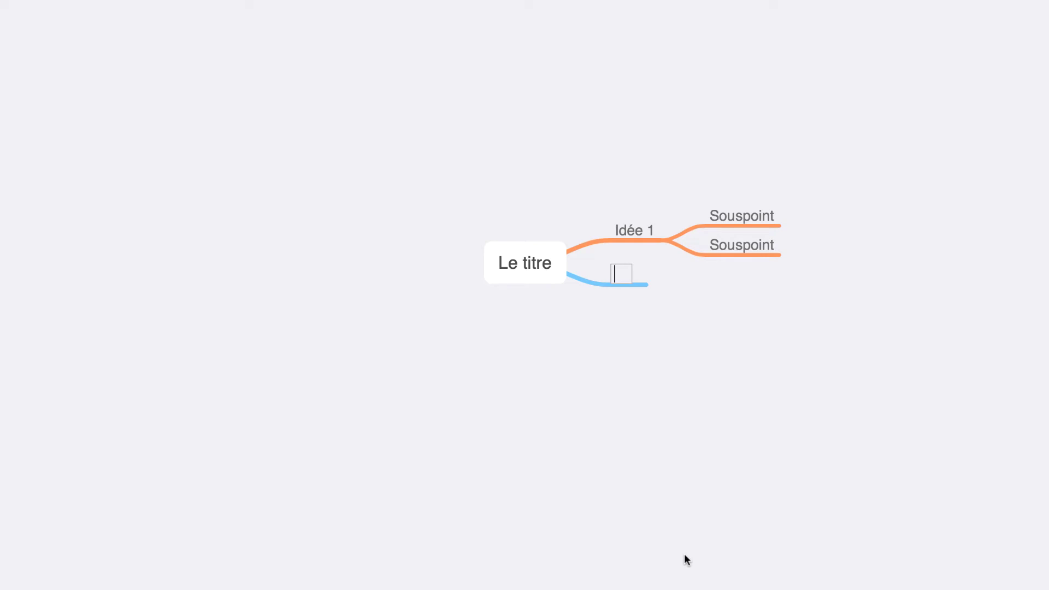
text(Idée 2)
key(Return)
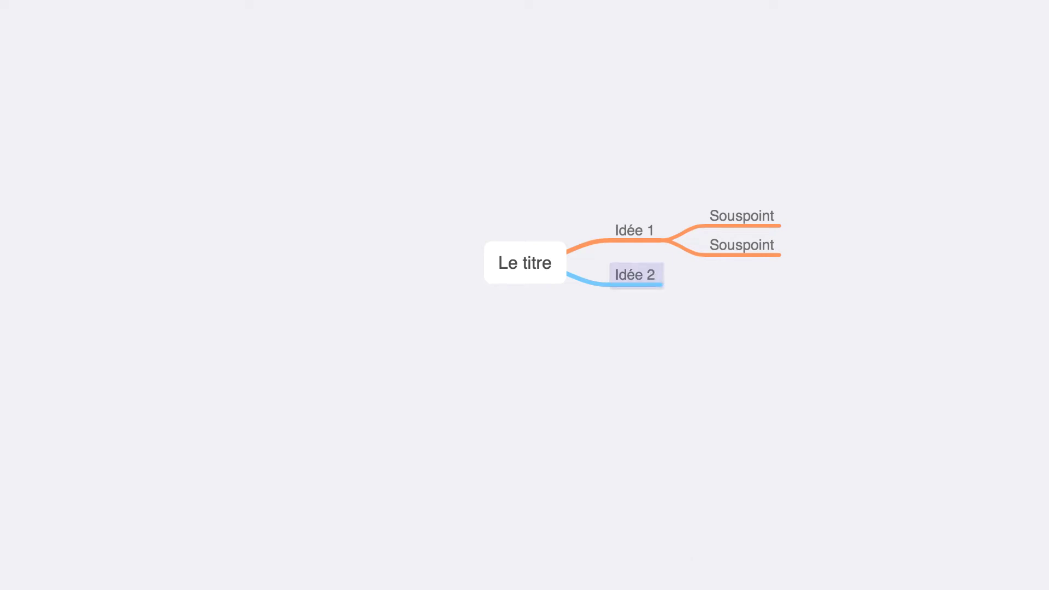
- Add two child nodes under Idée 2, both named "Point"
key(Tab)
text(Point)
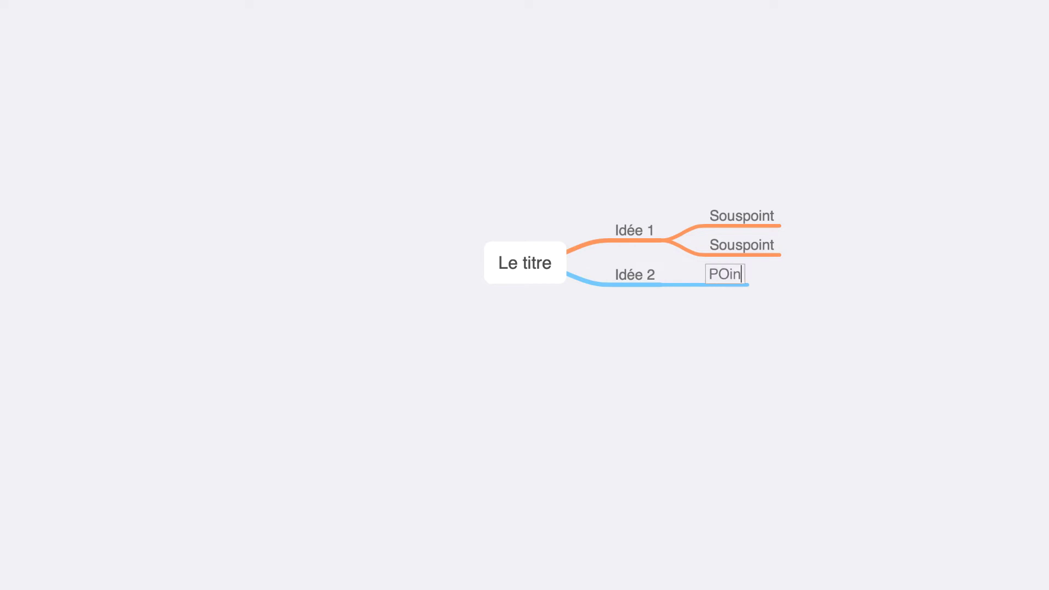
key(Return)
key(Return)
text(Point)
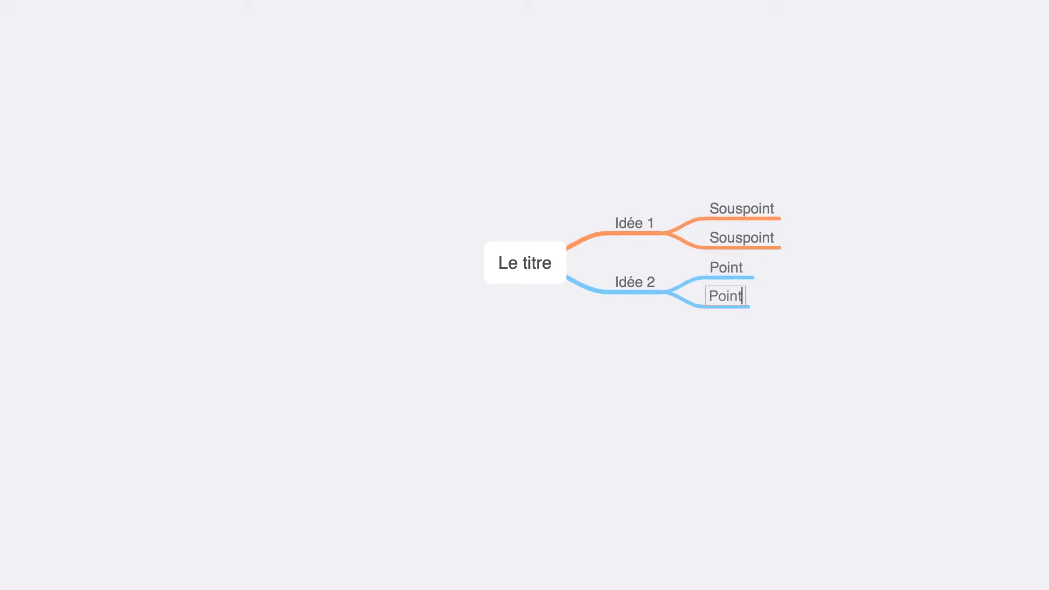
key(Return)
- Fold the Idée 2 and Idée 1 branches, then unfold Idée 1
mouse_move(654, 289)
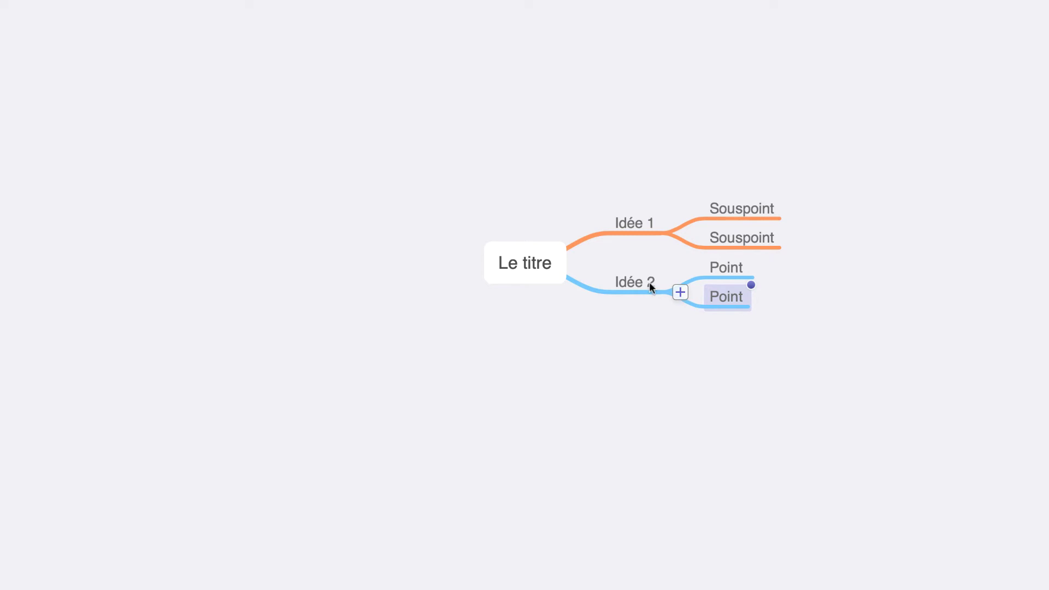
click(679, 292)
click(676, 244)
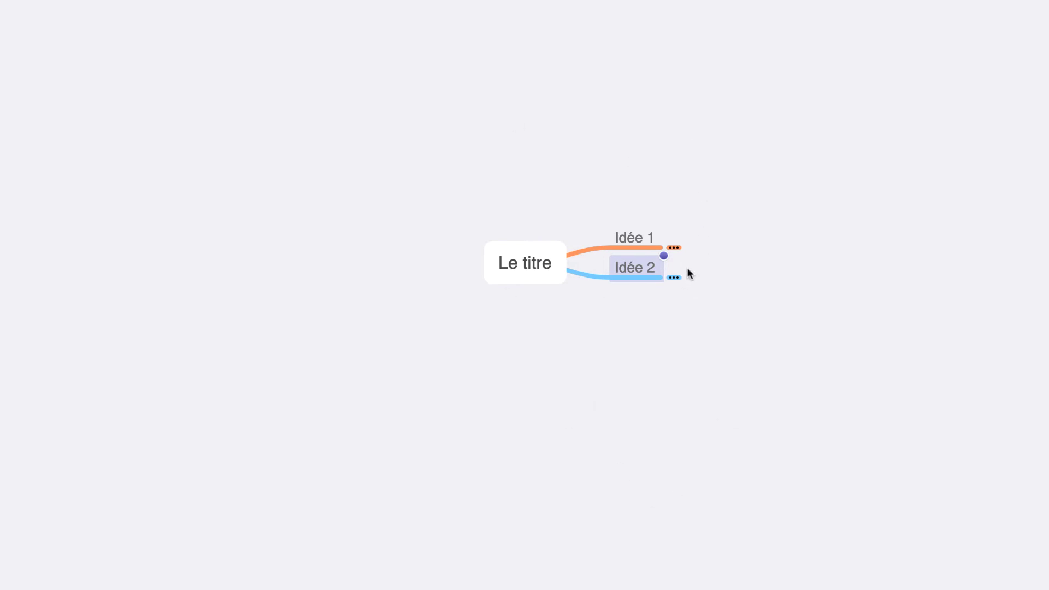
click(673, 247)
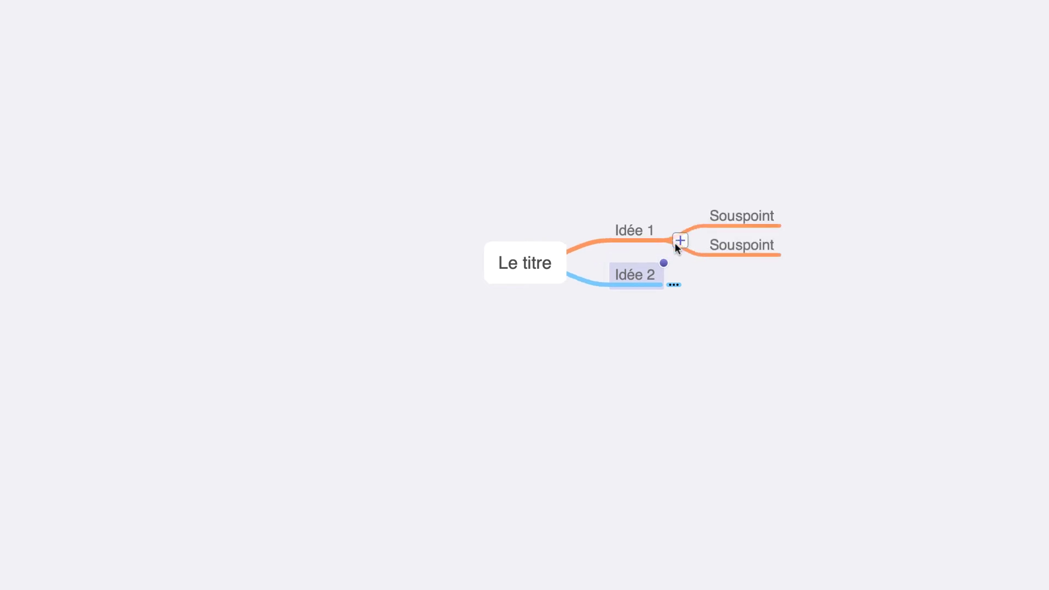